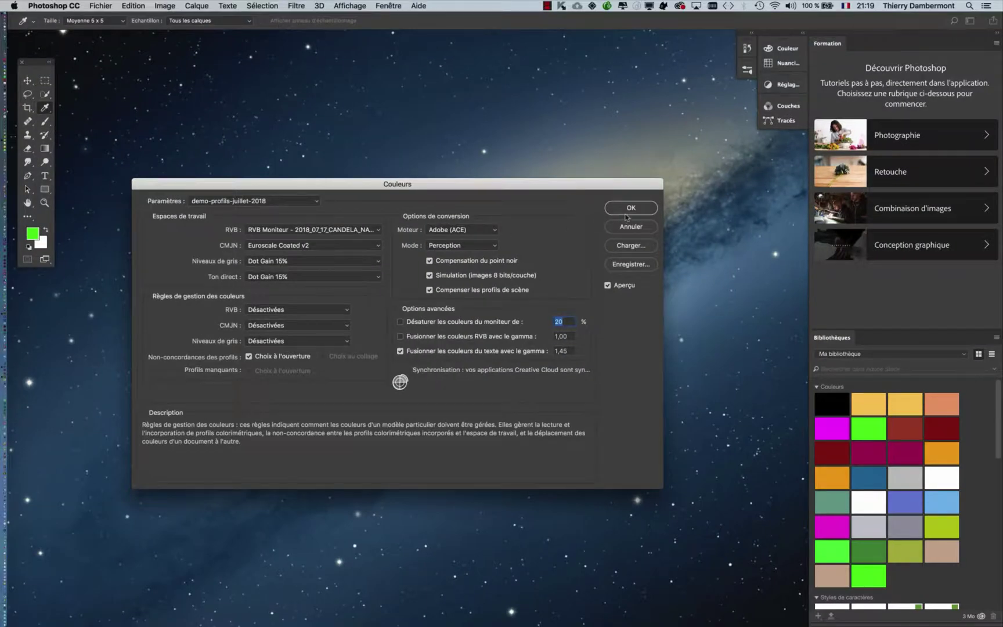
Step: Accept the demo-profils-juillet-2018 colour settings and select the "01 rgb pour moniteur dans PS" folder in Finder
{"action": "left_click", "coordinate": [633, 208]}
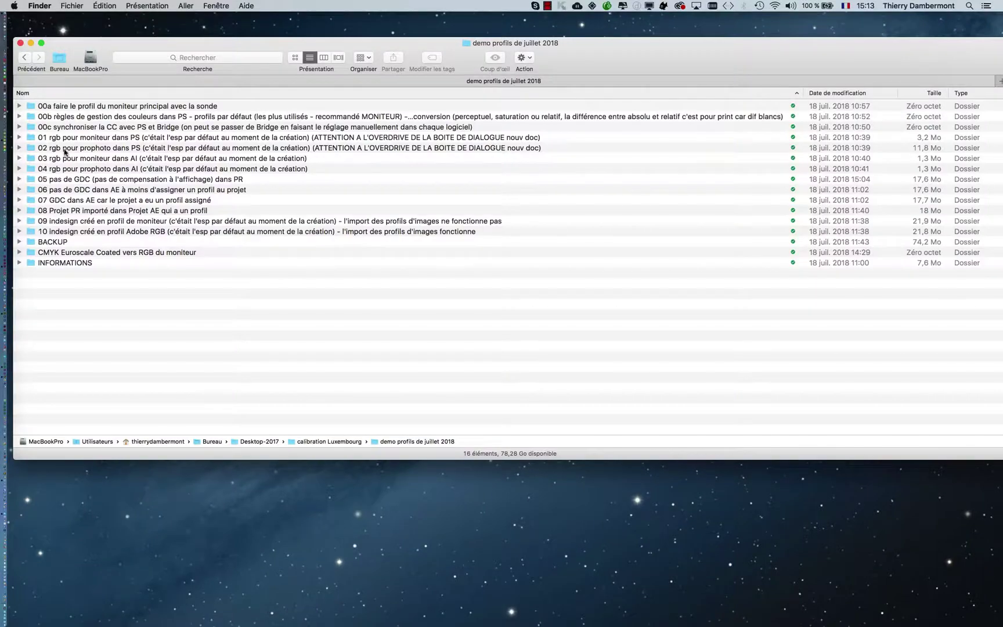
{"action": "left_click", "coordinate": [45, 140]}
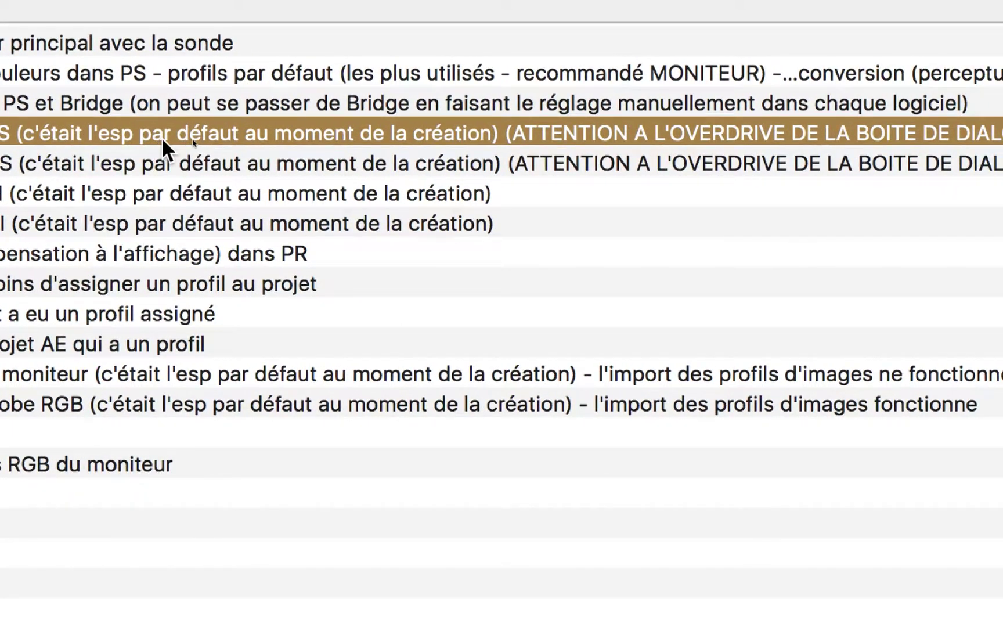
Step: Switch to Photoshop and create a landscape A4 print document, 300 ppi, 8-bit RGB, white background, without colour management
{"action": "key", "text": "super+Tab"}
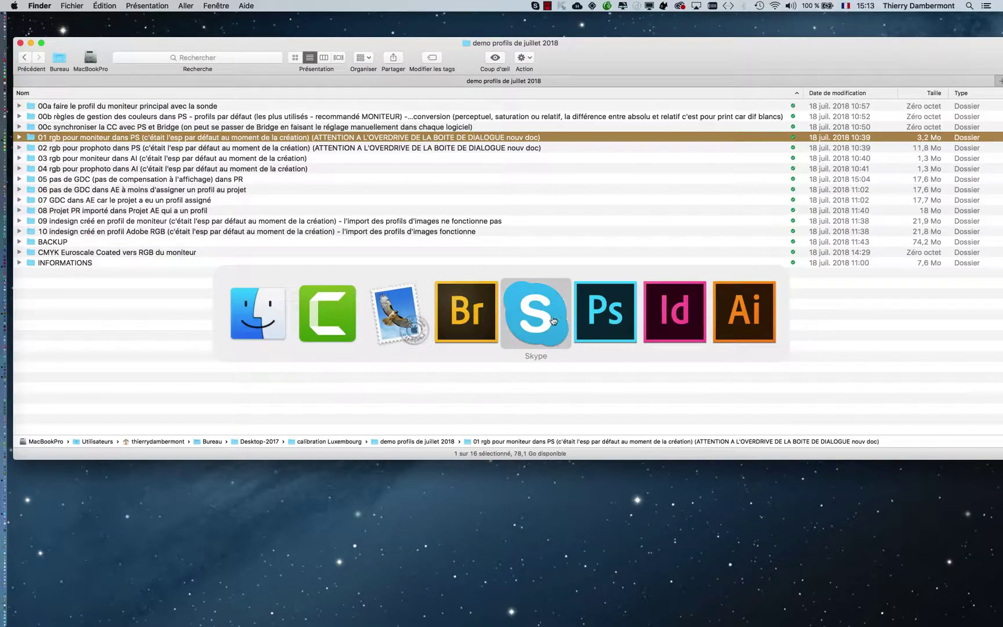
{"action": "key", "text": "alt+super+h"}
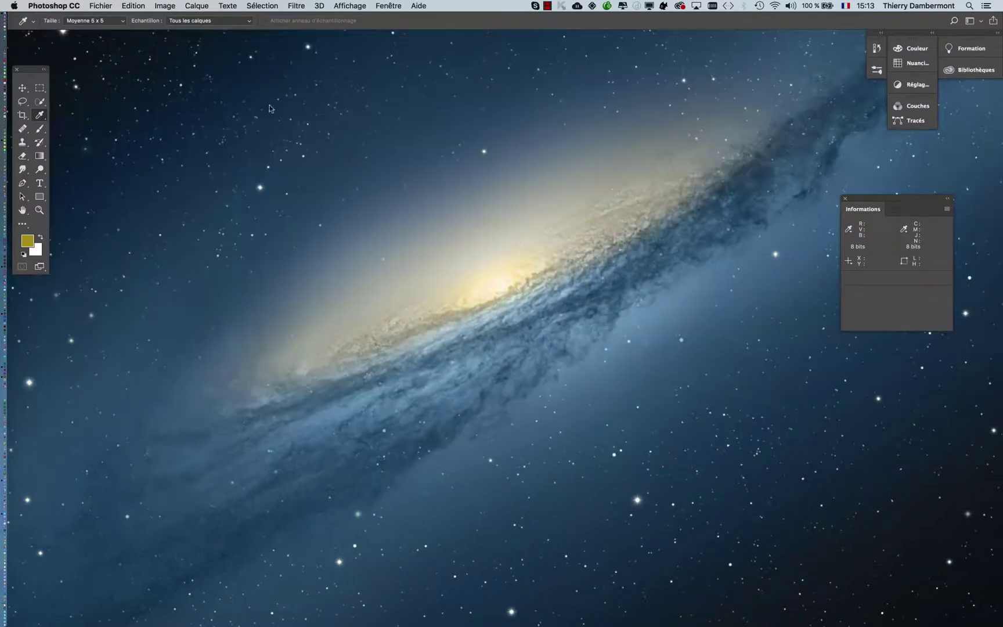
{"action": "left_click", "coordinate": [98, 6]}
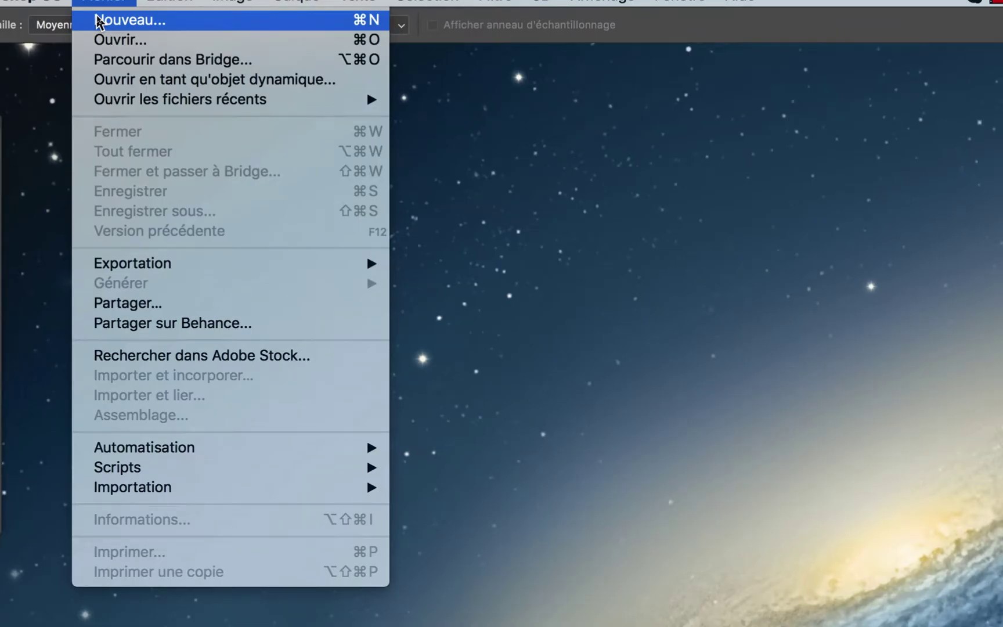
{"action": "left_click", "coordinate": [97, 18]}
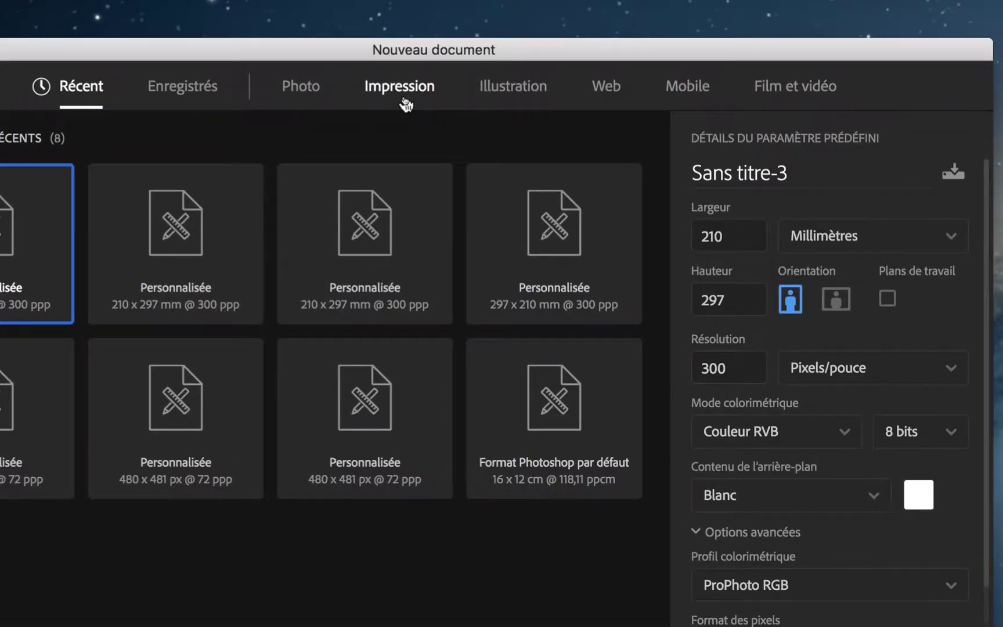
{"action": "left_click", "coordinate": [406, 104]}
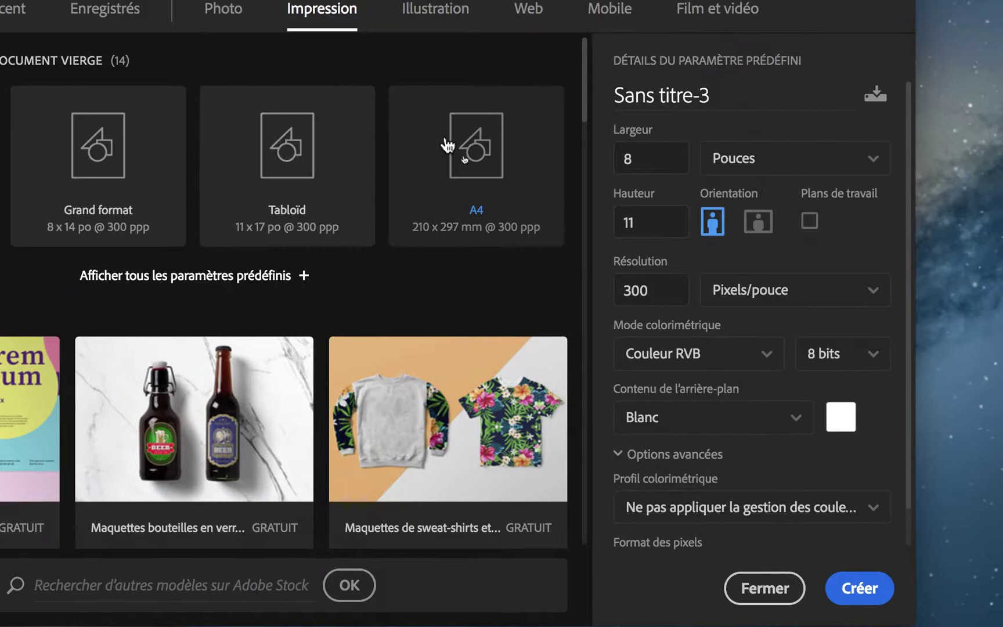
{"action": "left_click", "coordinate": [524, 223]}
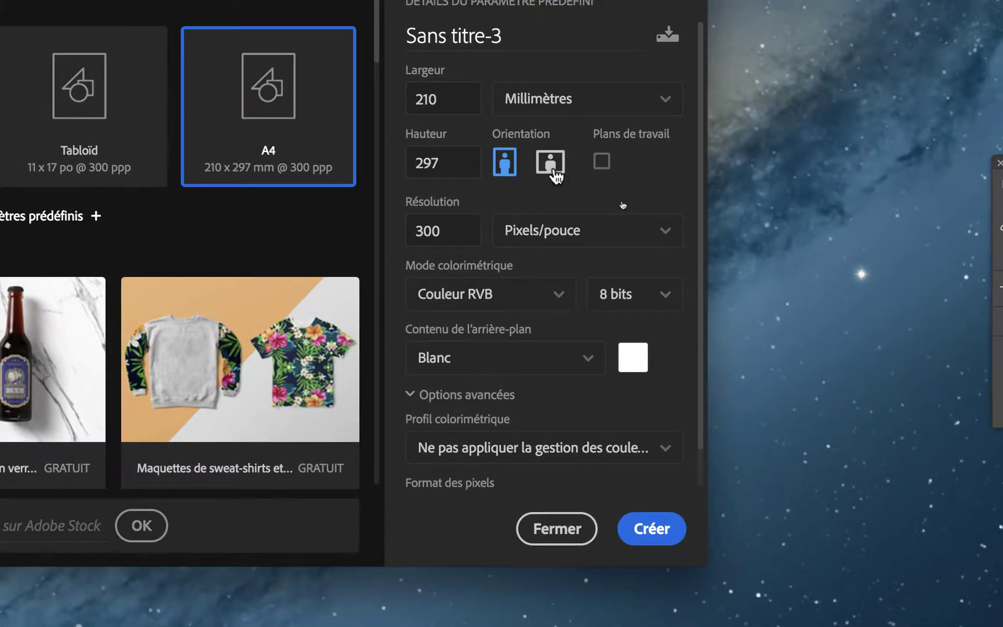
{"action": "left_click", "coordinate": [759, 224]}
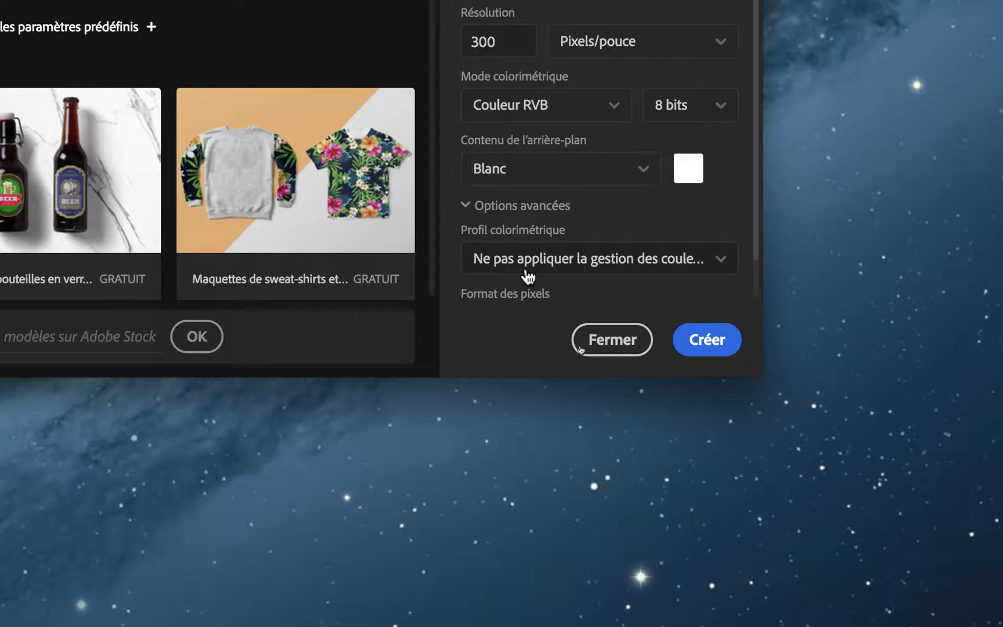
{"action": "left_click", "coordinate": [707, 340]}
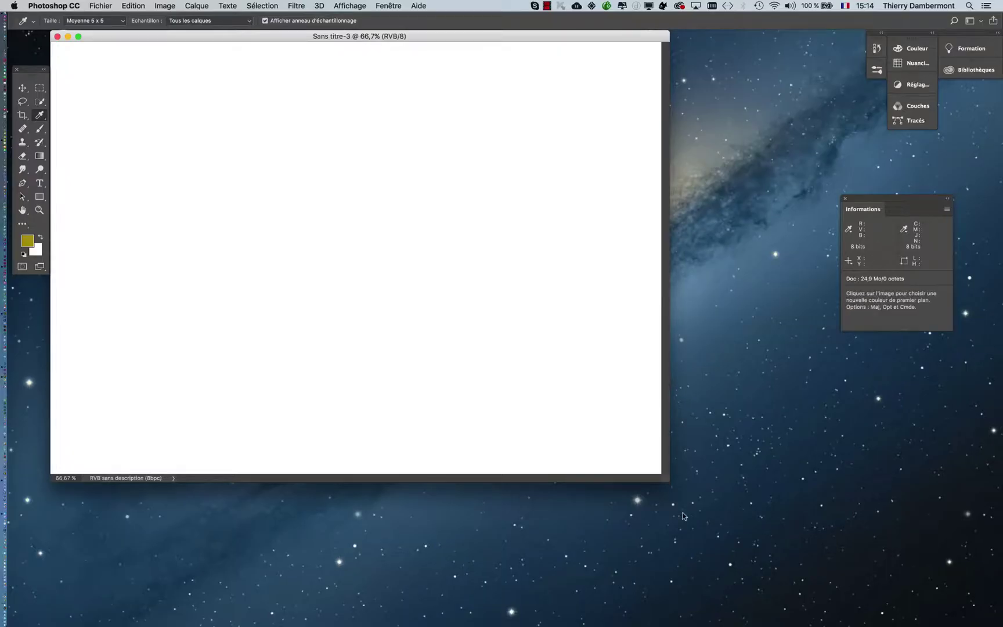
Step: Reposition the document window and enlarge it to leave a margin around the canvas
{"action": "left_click_drag", "start_coordinate": [550, 41], "coordinate": [620, 60]}
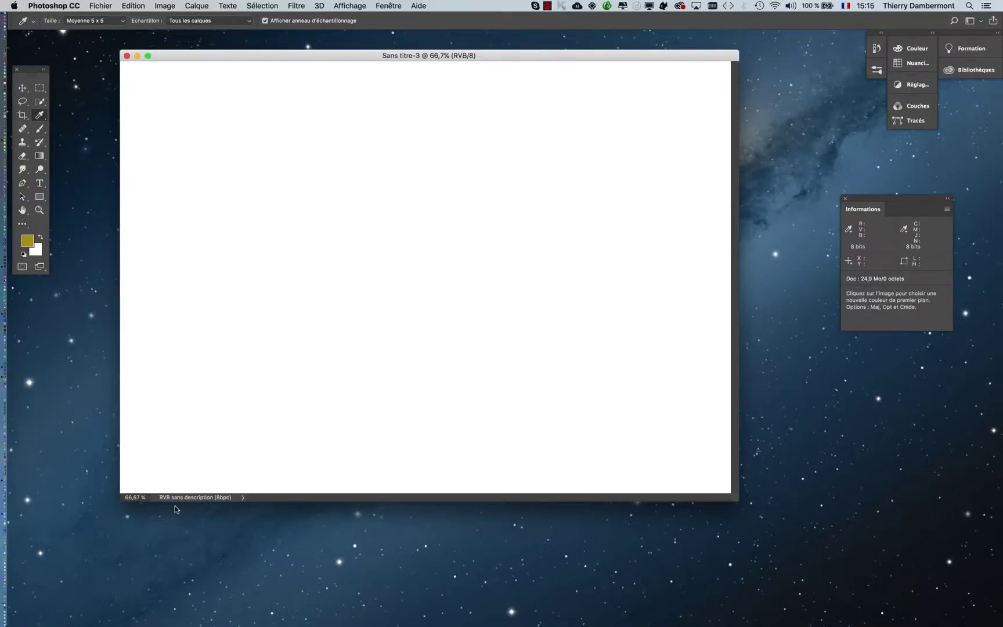
{"action": "left_click_drag", "start_coordinate": [267, 61], "coordinate": [237, 57]}
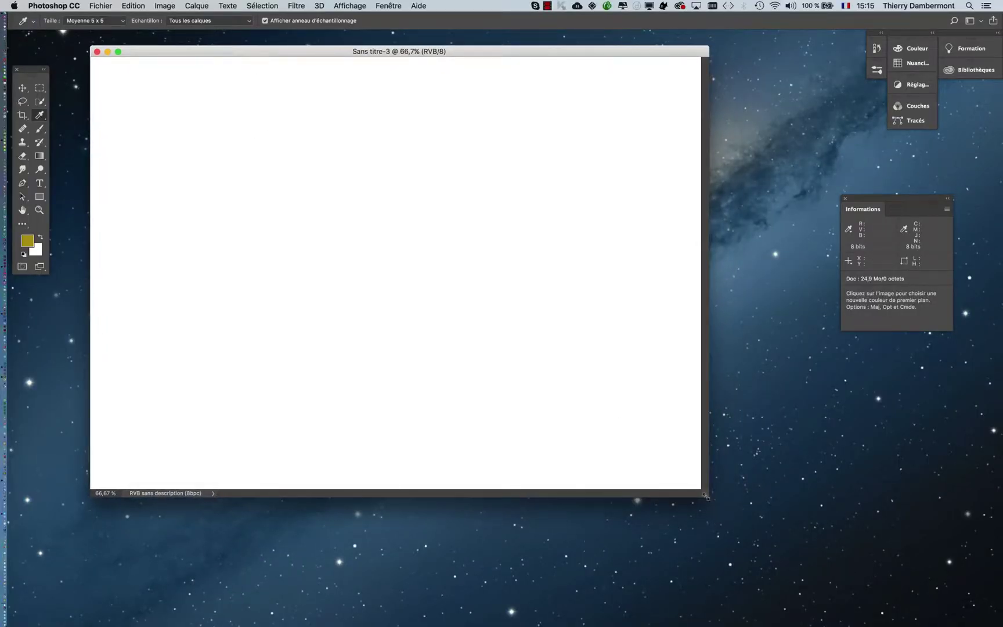
{"action": "left_click_drag", "start_coordinate": [706, 496], "coordinate": [782, 542]}
Step: Paint an olive band across the full width of the canvas's upper edge with the Brush tool
{"action": "left_click", "coordinate": [39, 130]}
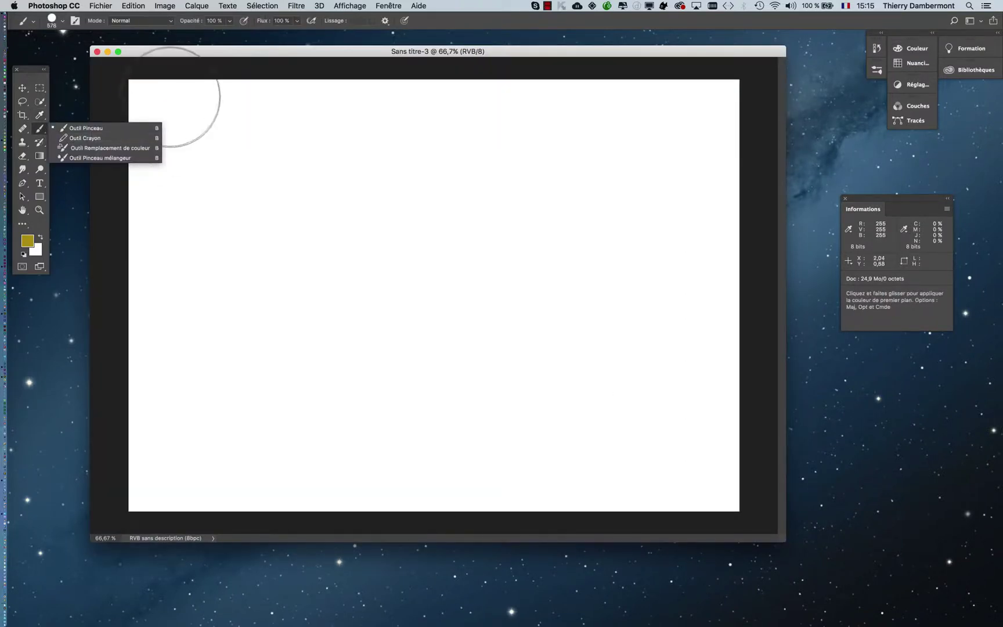
{"action": "left_click_drag", "start_coordinate": [145, 101], "coordinate": [751, 115]}
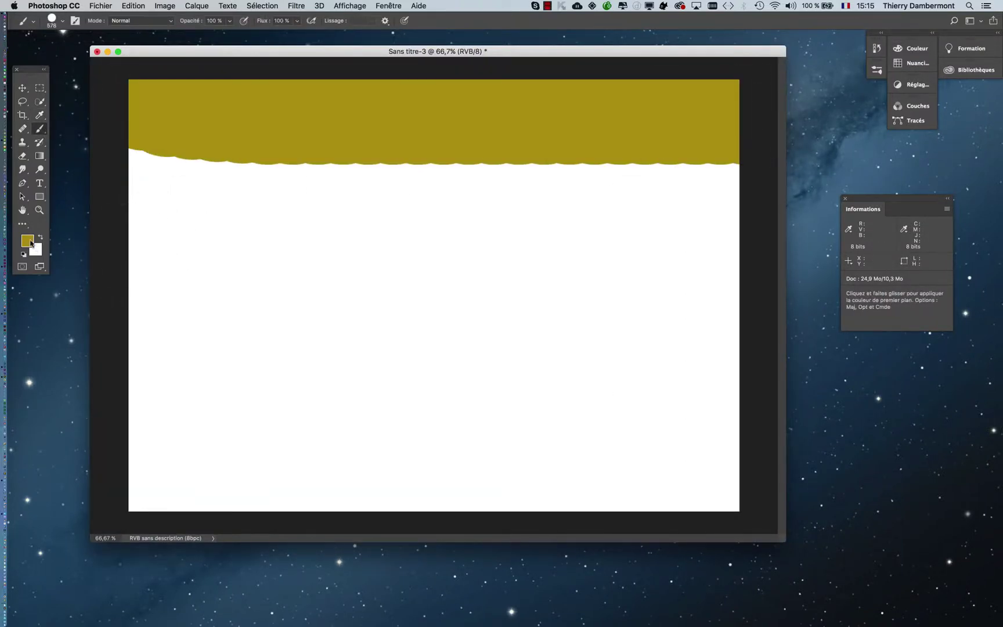
Step: Set the foreground colour to #23c5a5 and brush a green band across the canvas just below the olive one
{"action": "left_click", "coordinate": [30, 244]}
{"action": "left_click", "coordinate": [193, 284]}
{"action": "left_click", "coordinate": [171, 249]}
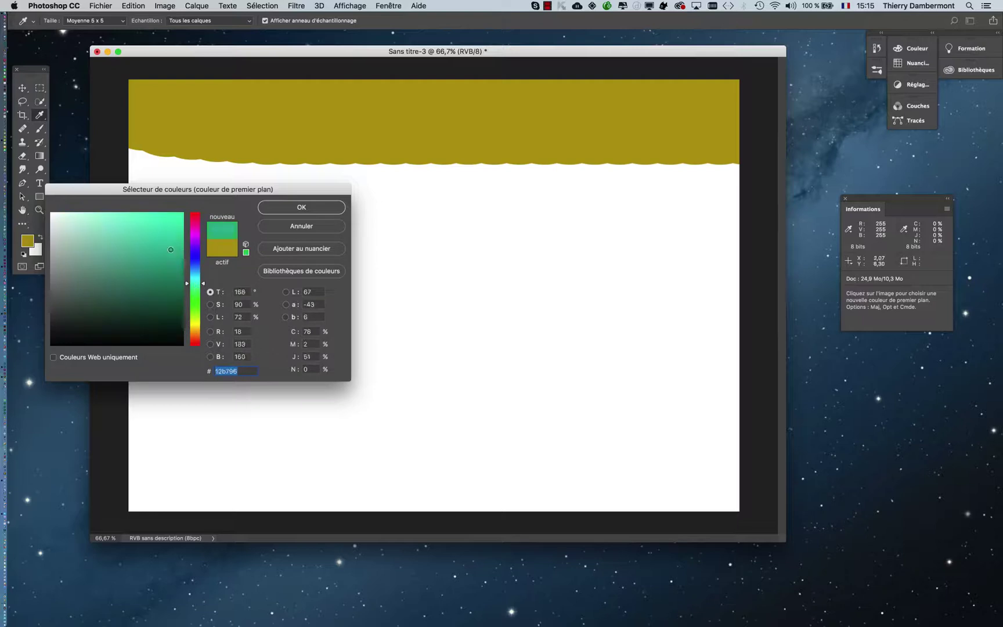
{"action": "left_click", "coordinate": [160, 243]}
{"action": "key", "text": "alt"}
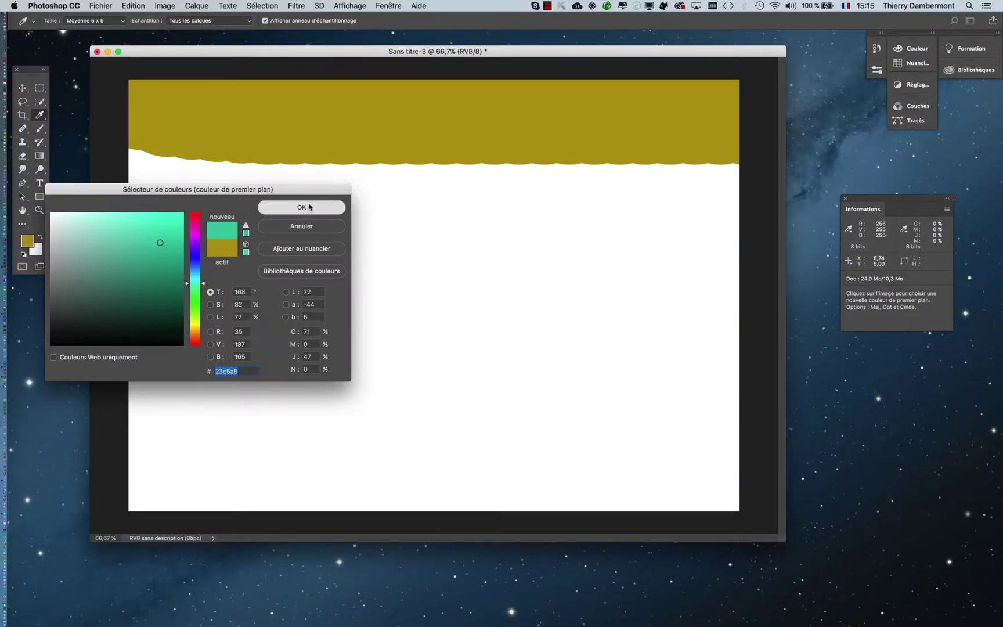
{"action": "left_click", "coordinate": [309, 207]}
{"action": "key", "text": "b"}
{"action": "mouse_move", "coordinate": [138, 179]}
{"action": "left_mouse_down"}
{"action": "mouse_move", "coordinate": [716, 197]}
{"action": "mouse_move", "coordinate": [714, 206]}
{"action": "left_mouse_up"}
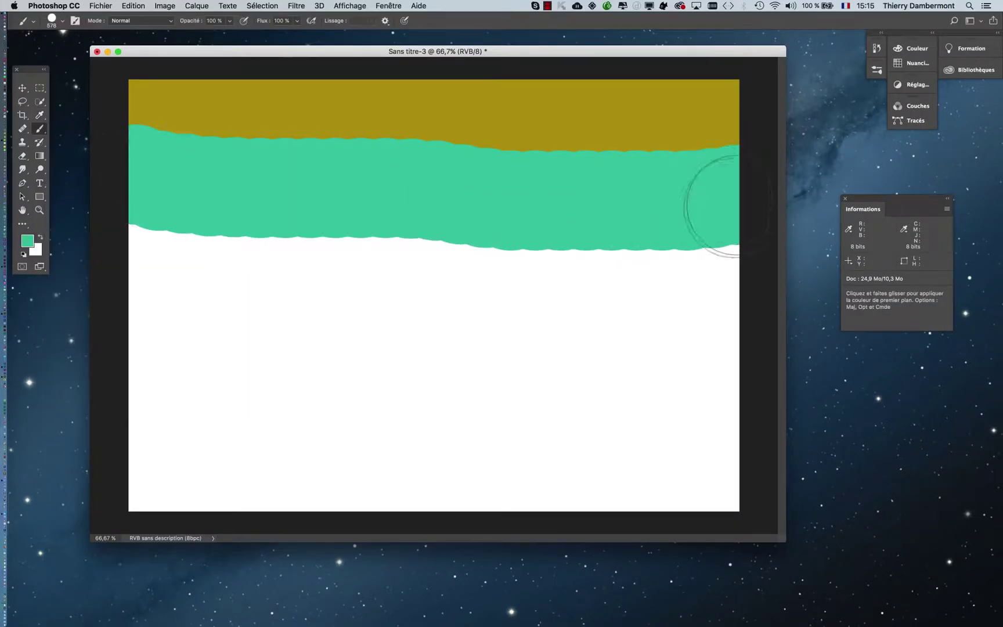
Step: Set the foreground colour to #237ec5 and brush a blue band across the canvas just below the green one
{"action": "left_click", "coordinate": [29, 240]}
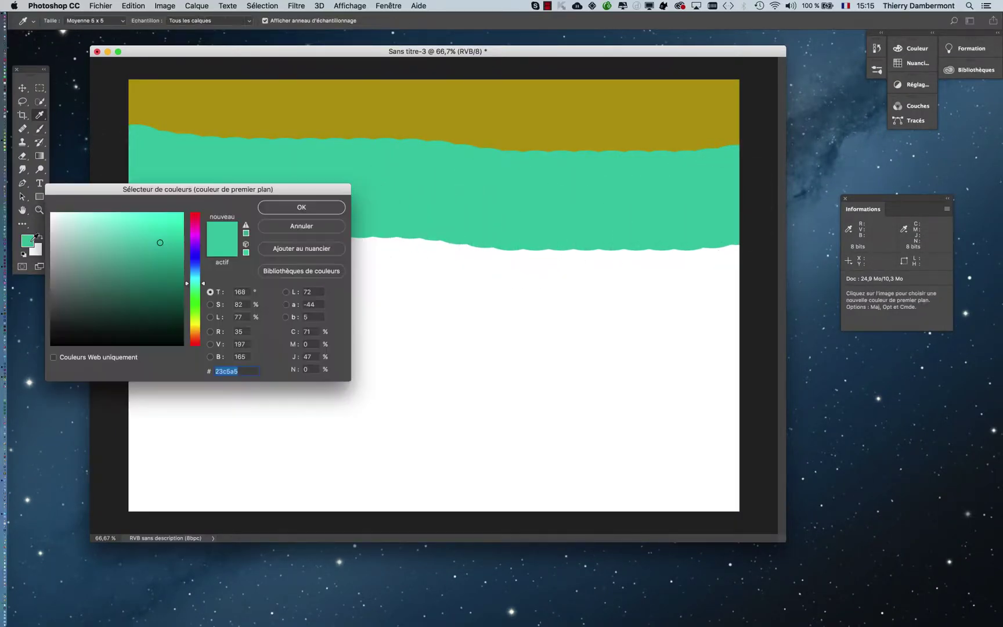
{"action": "left_click", "coordinate": [195, 269]}
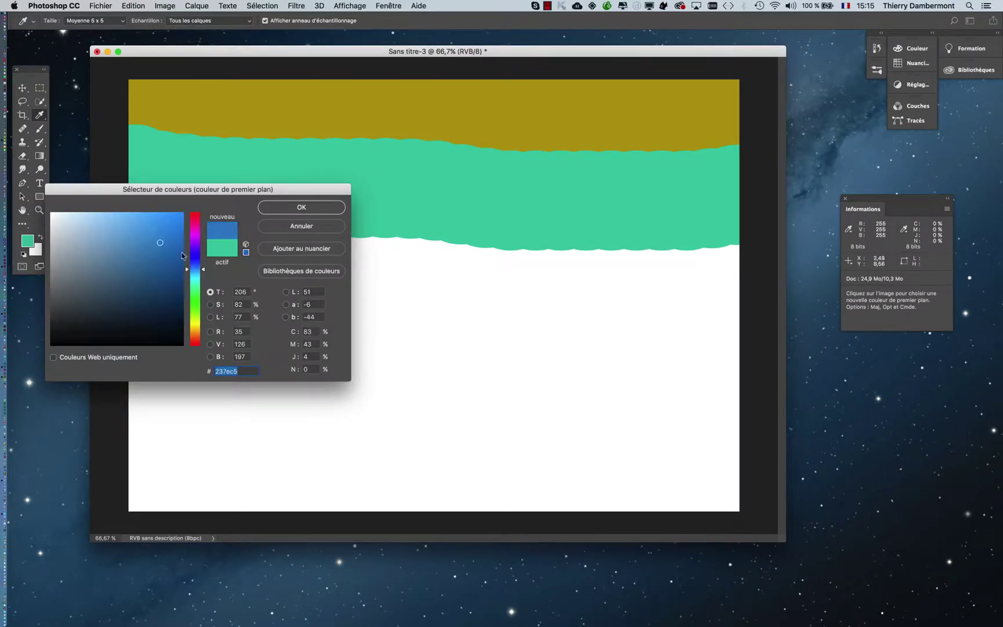
{"action": "left_click", "coordinate": [301, 207]}
{"action": "left_click_drag", "start_coordinate": [157, 258], "coordinate": [754, 270]}
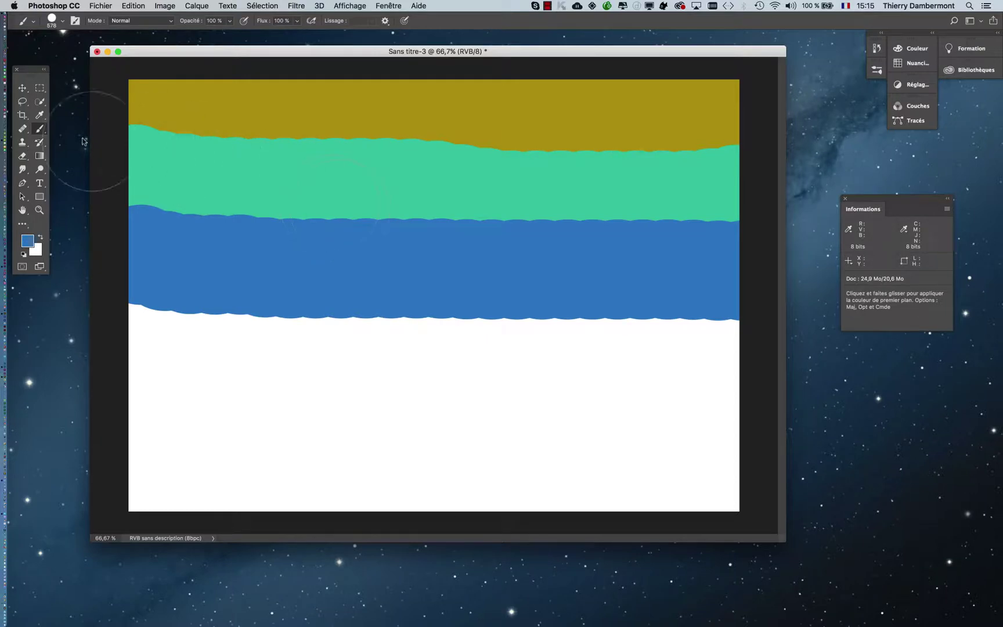
Step: Bring the Info panel over the canvas and examine the painted bands' RGB values with the Eyedropper tool
{"action": "left_click", "coordinate": [40, 115]}
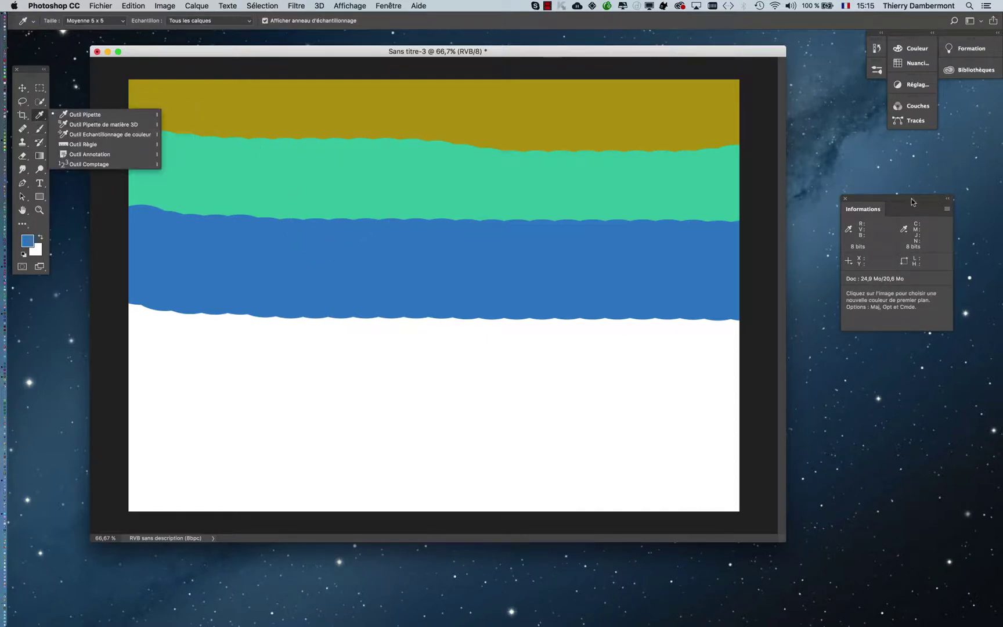
{"action": "left_click_drag", "start_coordinate": [911, 198], "coordinate": [730, 112]}
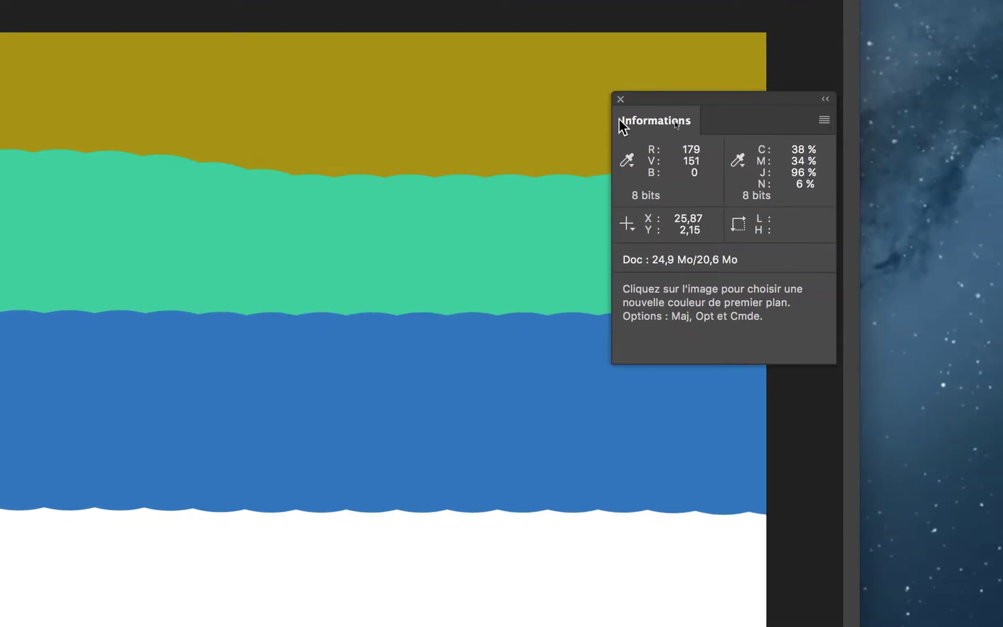
{"action": "left_click_drag", "start_coordinate": [660, 100], "coordinate": [487, 75]}
{"action": "left_click_drag", "start_coordinate": [530, 104], "coordinate": [529, 103]}
{"action": "left_click", "coordinate": [531, 220]}
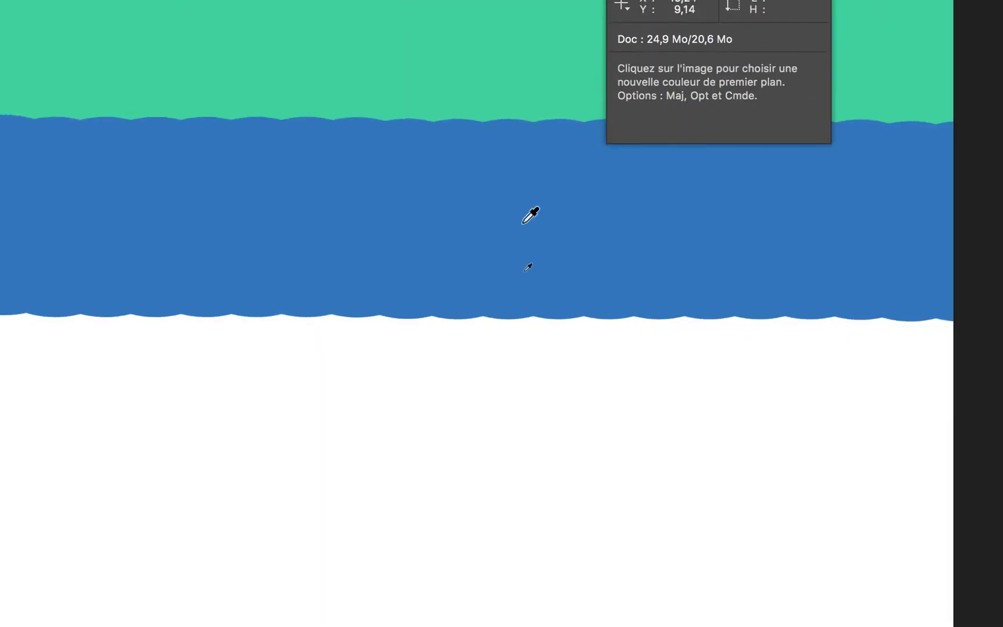
{"action": "left_click", "coordinate": [531, 353]}
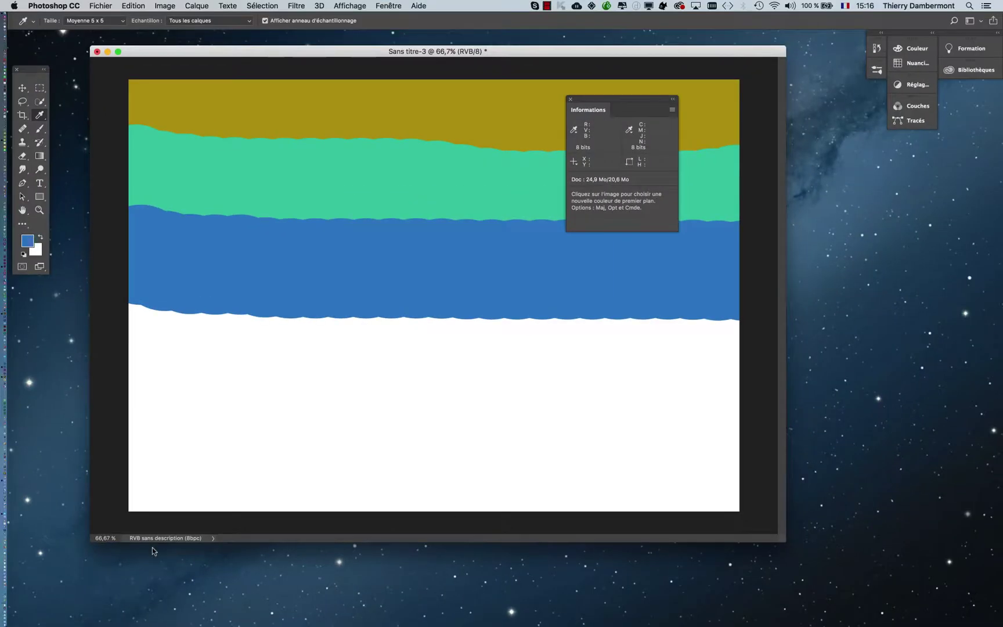
Step: Move the Info panel off the canvas and shrink the document window slightly
{"action": "left_click_drag", "start_coordinate": [601, 101], "coordinate": [869, 197]}
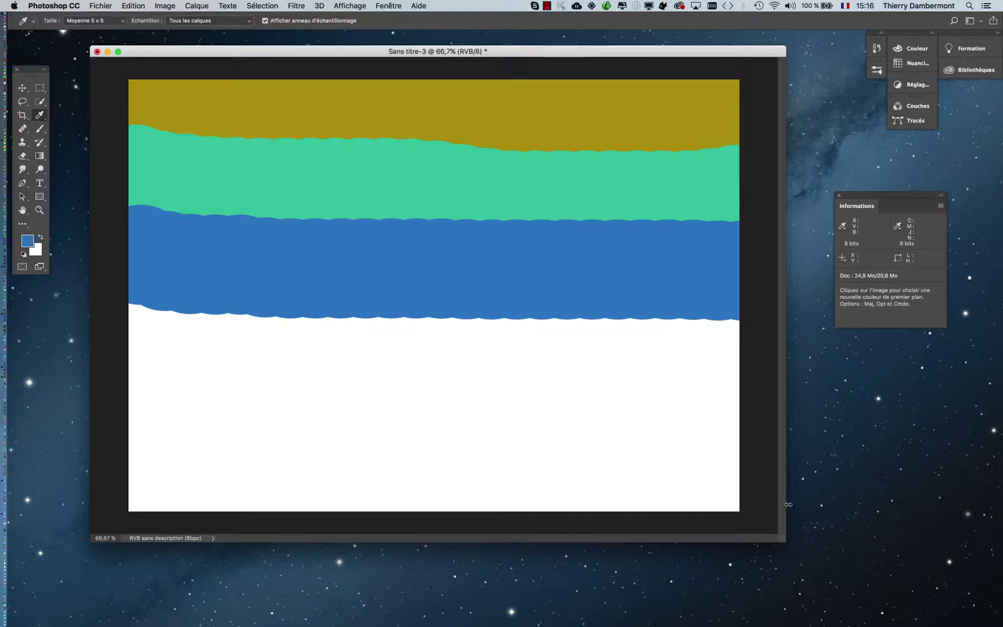
{"action": "left_click_drag", "start_coordinate": [781, 538], "coordinate": [747, 528]}
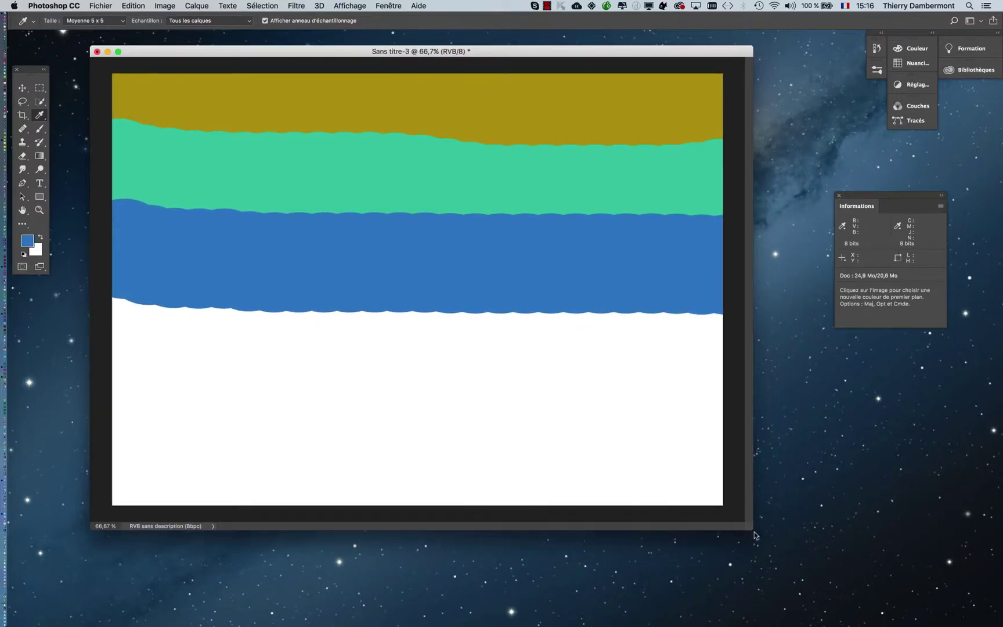
Step: Open Assign Profile for the document and arrange its dialog beside the Info panel over the colour bands
{"action": "left_click", "coordinate": [139, 9]}
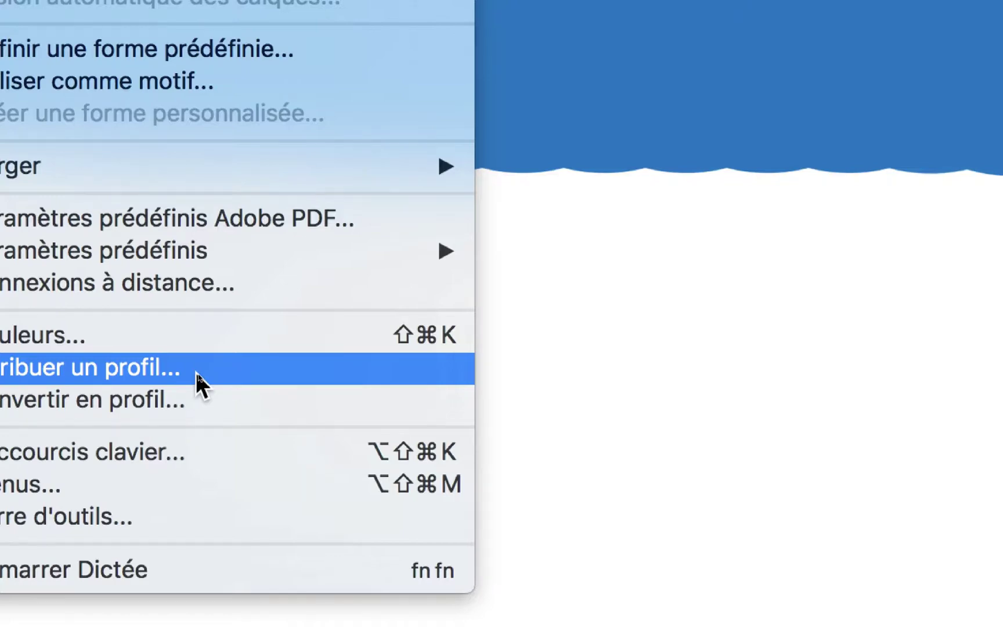
{"action": "left_click", "coordinate": [146, 371]}
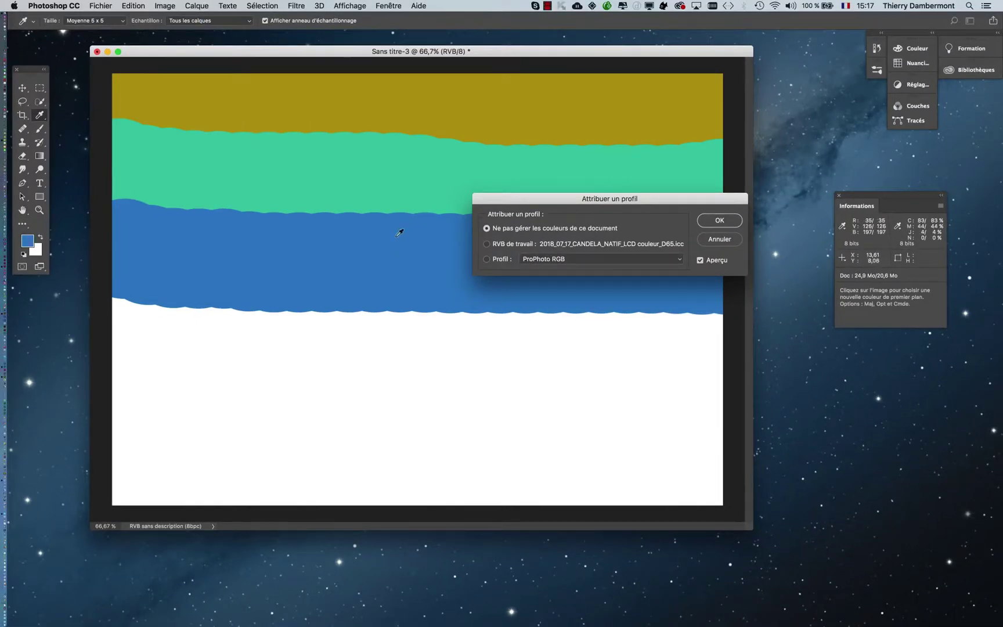
{"action": "left_click_drag", "start_coordinate": [514, 204], "coordinate": [322, 153]}
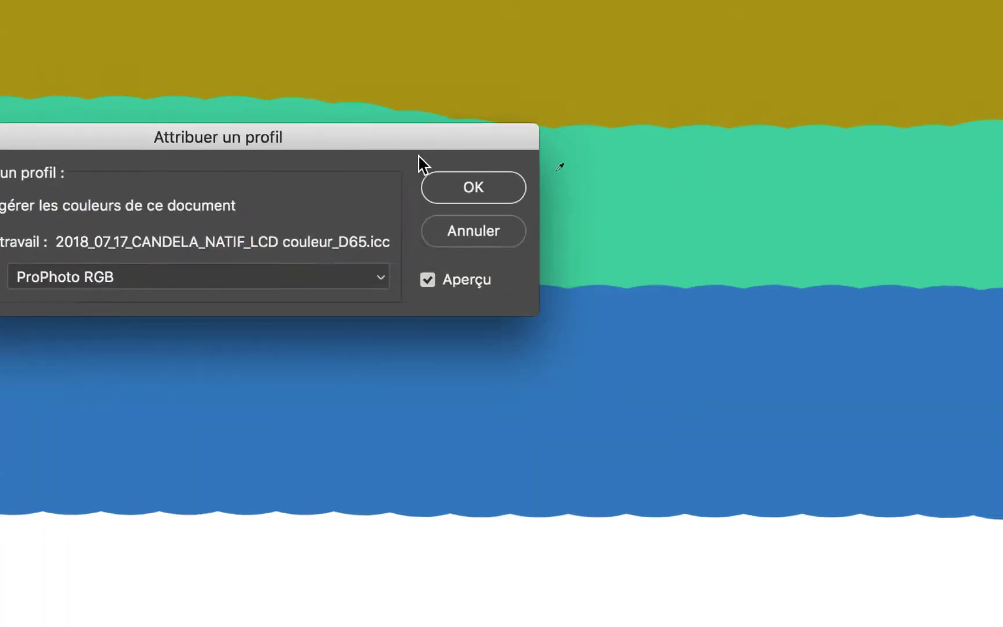
{"action": "left_click", "coordinate": [621, 191]}
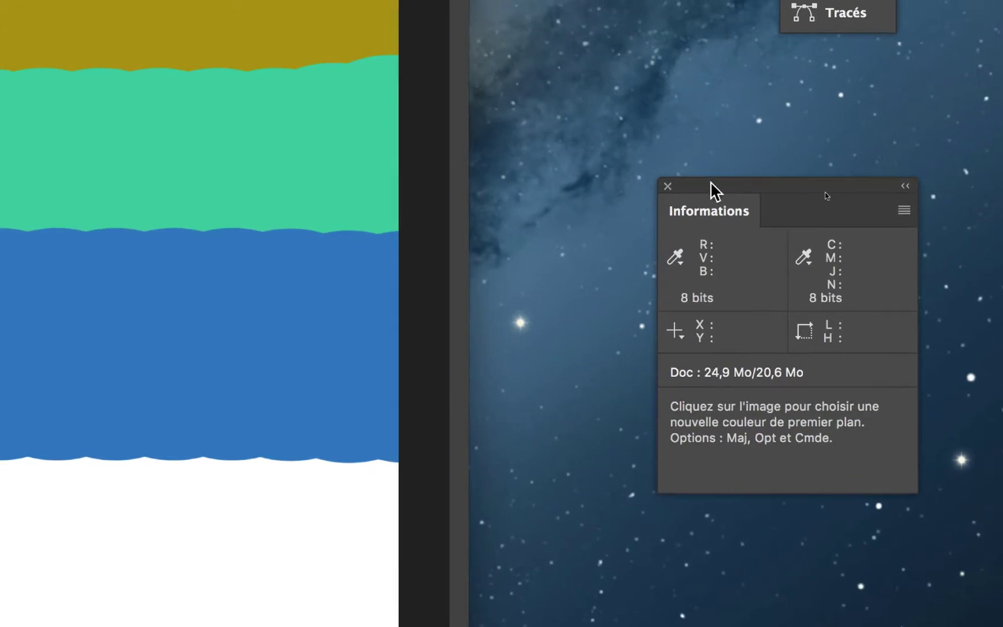
{"action": "left_click_drag", "start_coordinate": [711, 183], "coordinate": [544, 119]}
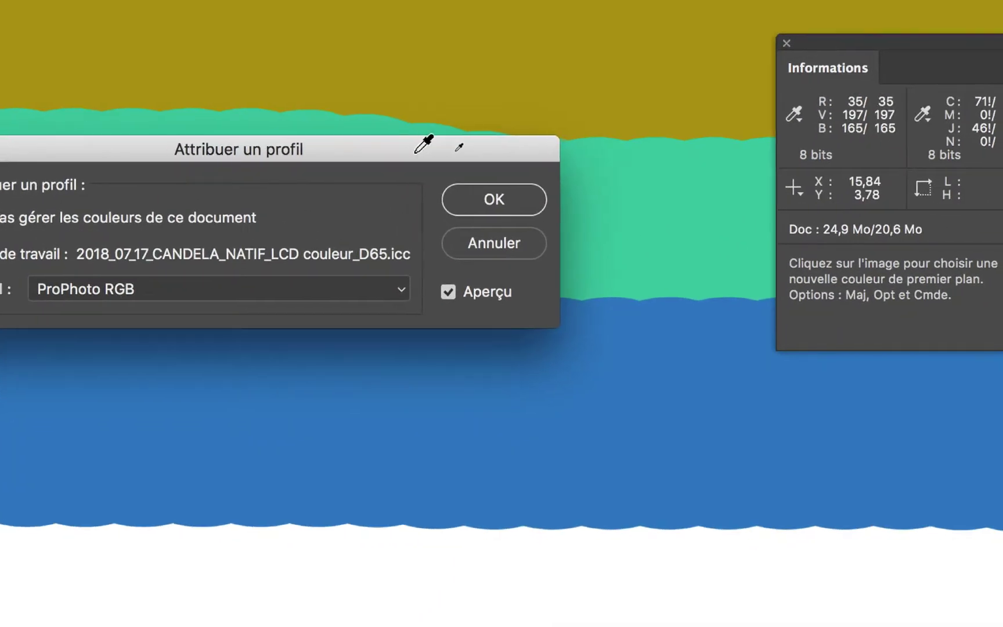
{"action": "left_click_drag", "start_coordinate": [418, 143], "coordinate": [626, 99]}
{"action": "mouse_move", "coordinate": [482, 128]}
{"action": "left_mouse_down"}
{"action": "mouse_move", "coordinate": [465, 134]}
{"action": "mouse_move", "coordinate": [472, 145]}
{"action": "left_mouse_up"}
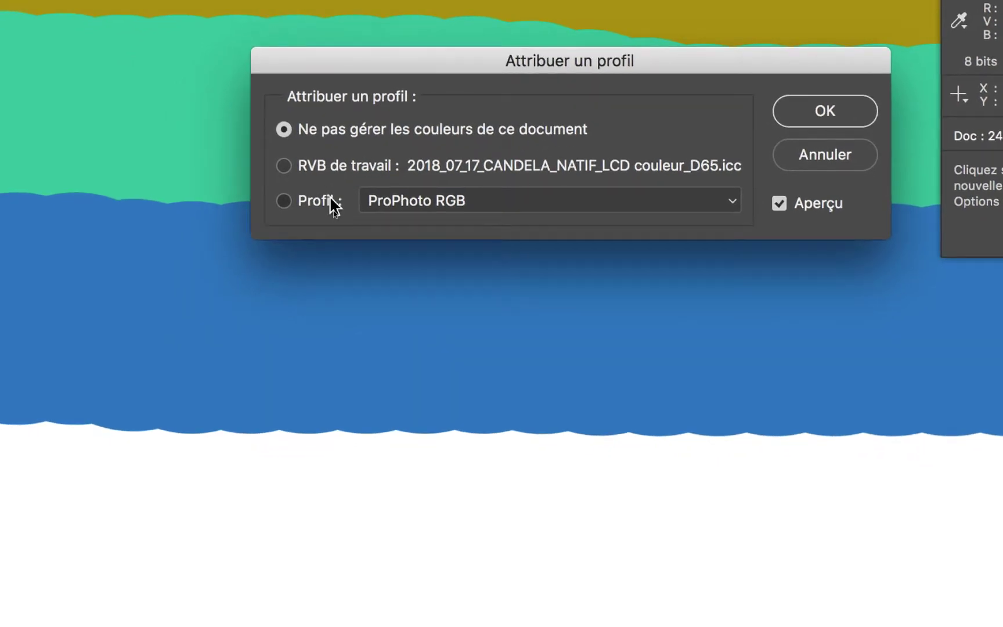
Step: Assign the profile 2018_07_17_CANDELA_NATIF_LCD couleur_D65.icc to the document and move the Info panel off the canvas
{"action": "left_click", "coordinate": [312, 221]}
{"action": "left_click", "coordinate": [353, 197]}
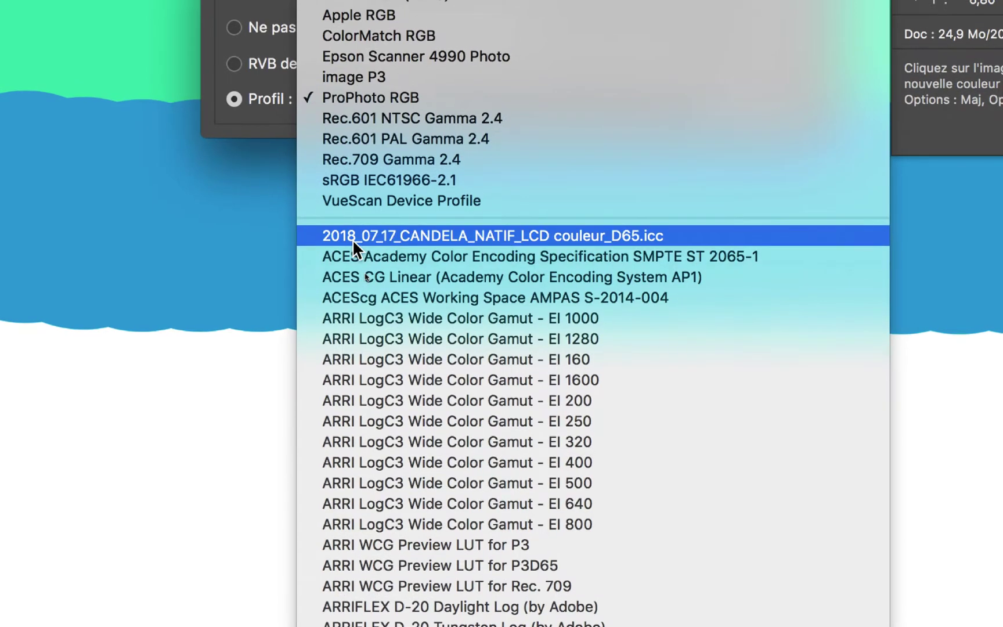
{"action": "left_click", "coordinate": [352, 228]}
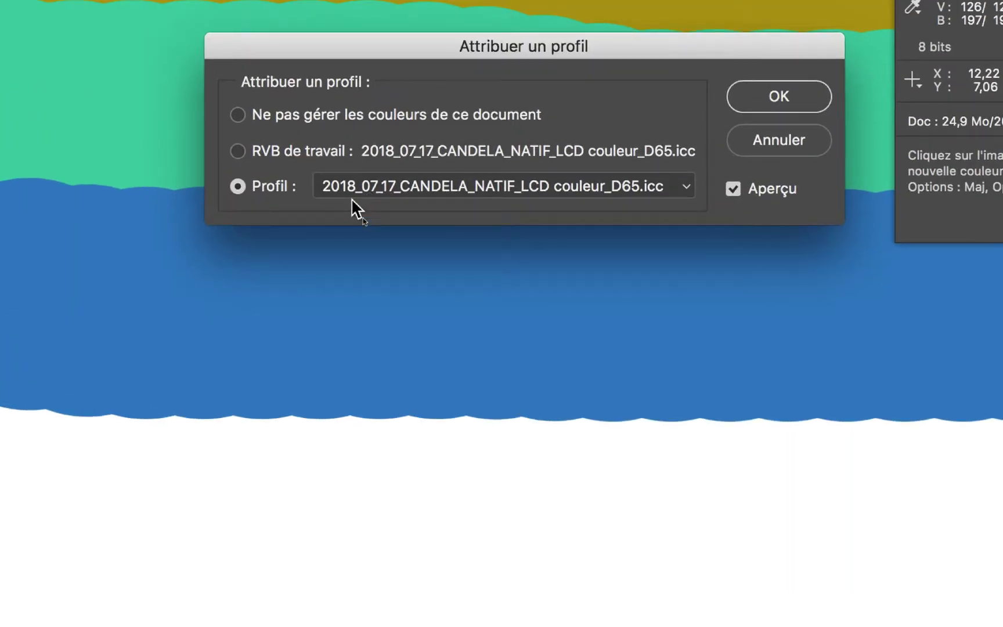
{"action": "left_click", "coordinate": [315, 184]}
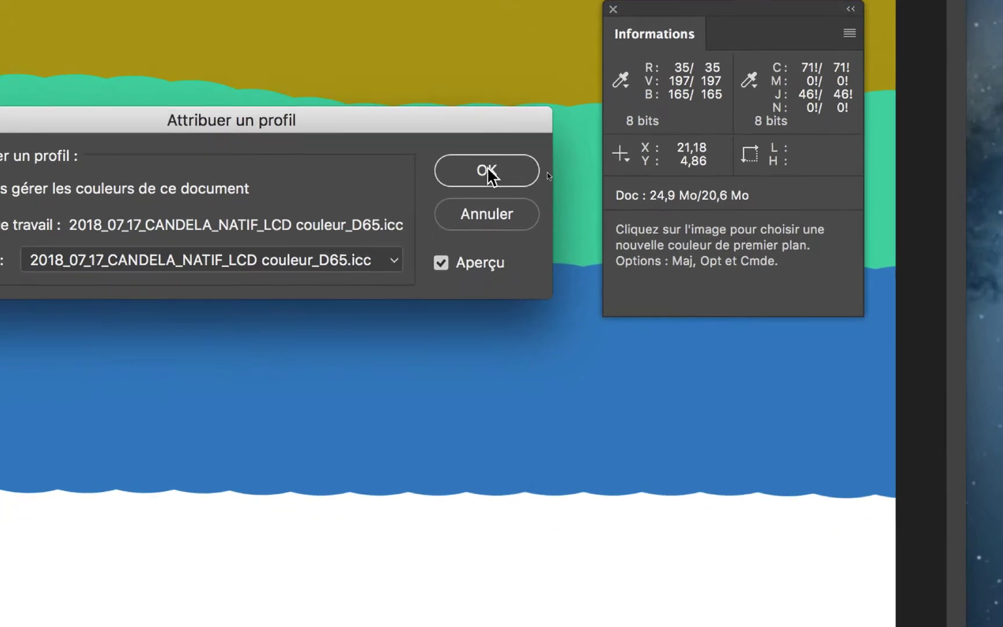
{"action": "left_click", "coordinate": [468, 275]}
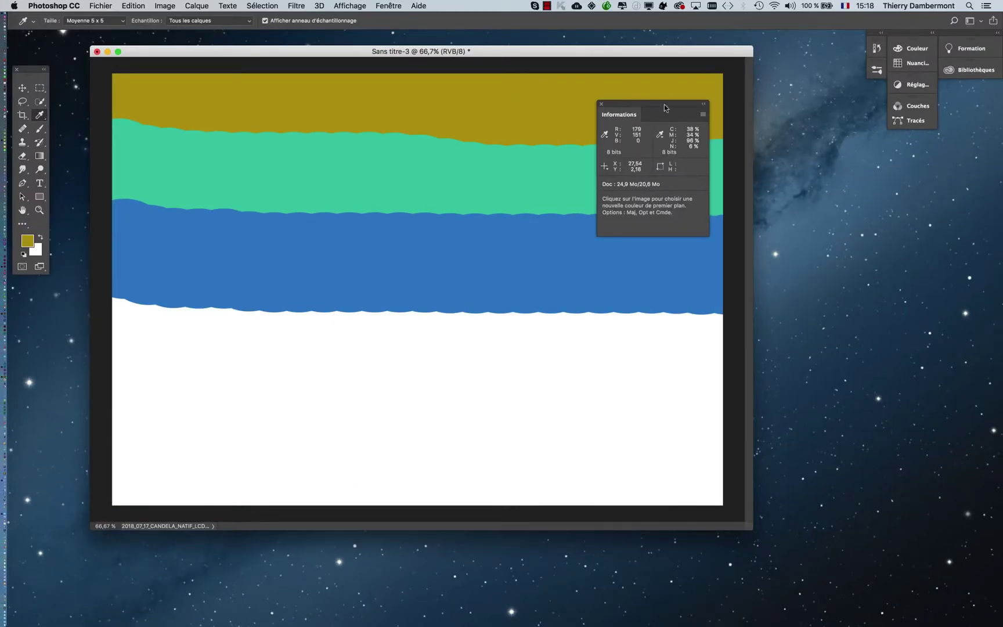
{"action": "left_click_drag", "start_coordinate": [626, 108], "coordinate": [864, 169]}
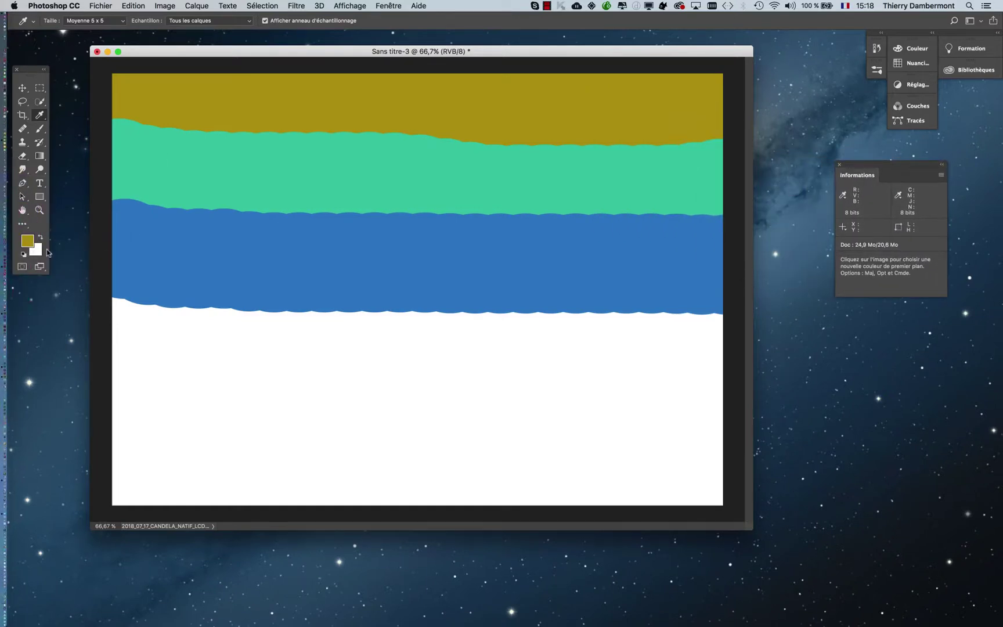
Step: Set the foreground colour to #9935c3 and brush a purple band across the canvas along the blue band's lower edge
{"action": "left_click", "coordinate": [27, 240]}
{"action": "left_click_drag", "start_coordinate": [137, 191], "coordinate": [705, 102]}
{"action": "left_click", "coordinate": [764, 145]}
{"action": "left_click", "coordinate": [720, 152]}
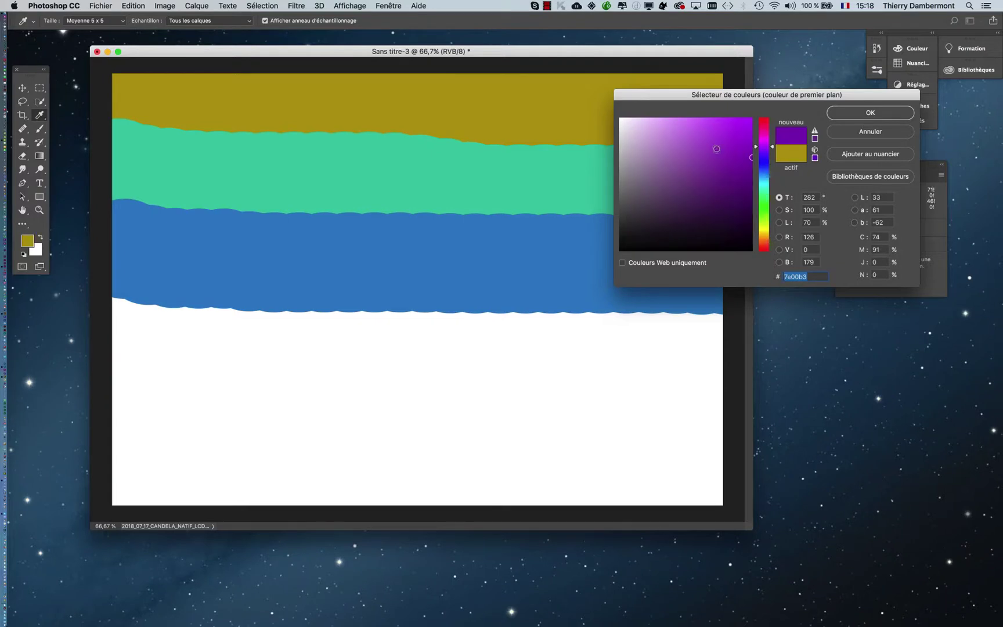
{"action": "left_click", "coordinate": [870, 113]}
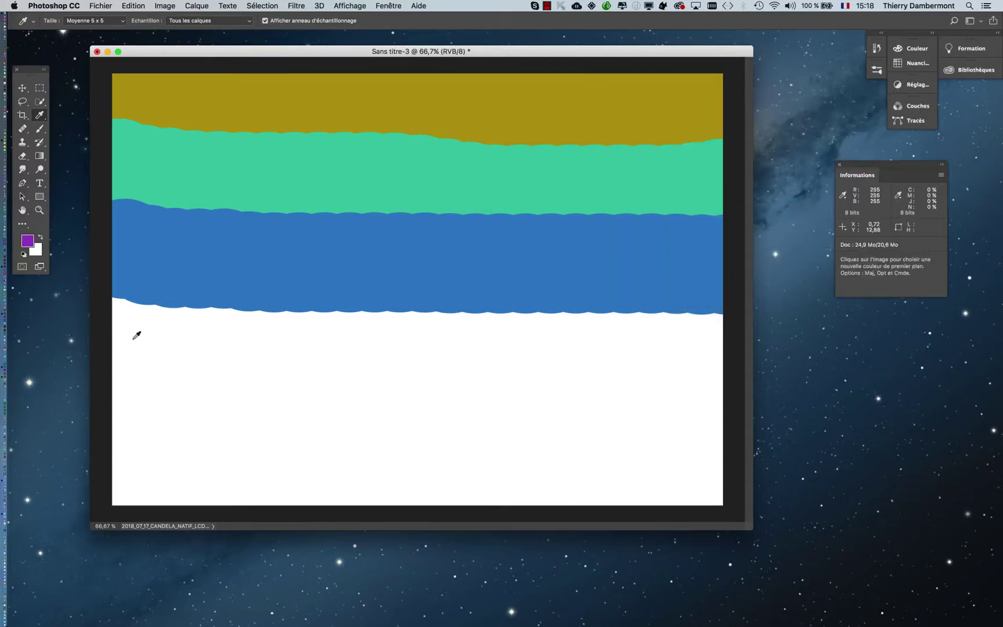
{"action": "left_click_drag", "start_coordinate": [41, 130], "coordinate": [45, 141]}
{"action": "mouse_move", "coordinate": [143, 332]}
{"action": "left_mouse_down"}
{"action": "mouse_move", "coordinate": [549, 340]}
{"action": "mouse_move", "coordinate": [725, 313]}
{"action": "left_mouse_up"}
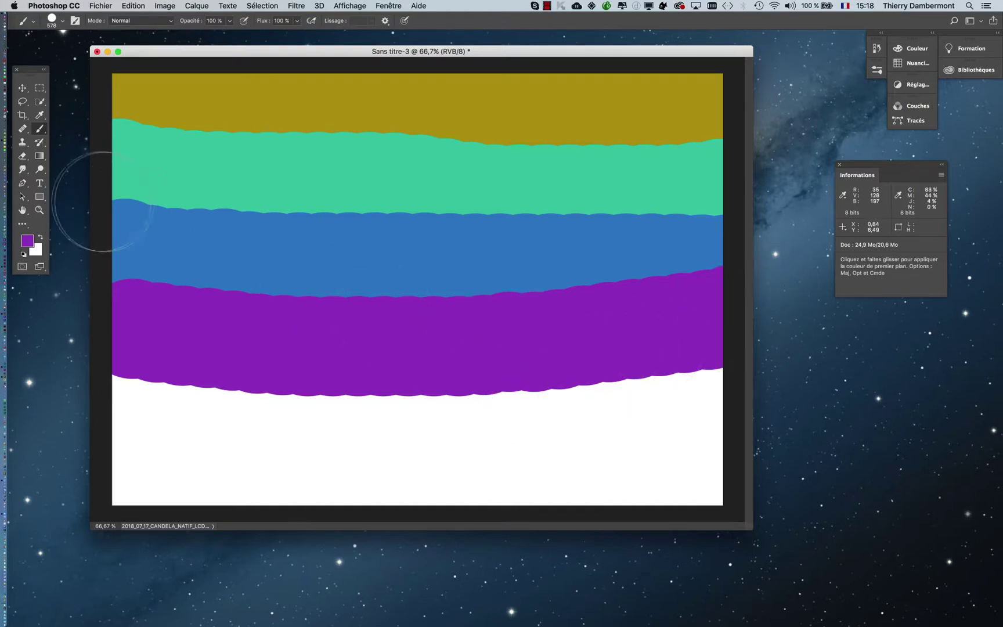
Step: Set the foreground colour to #00ff3c and brush a bright green band across the canvas below the purple one
{"action": "left_click", "coordinate": [26, 243]}
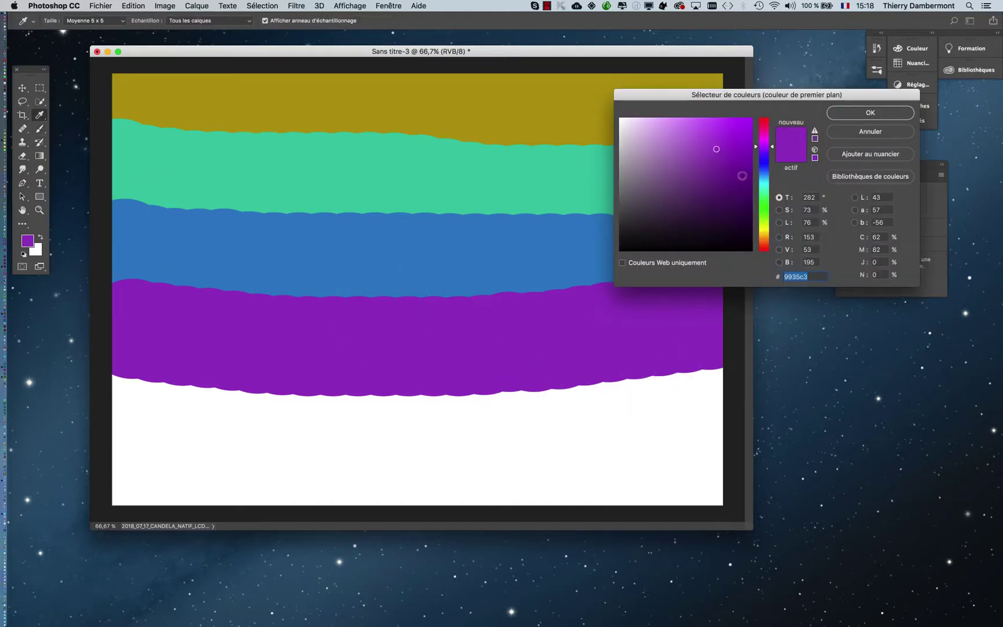
{"action": "left_click_drag", "start_coordinate": [764, 219], "coordinate": [763, 201]}
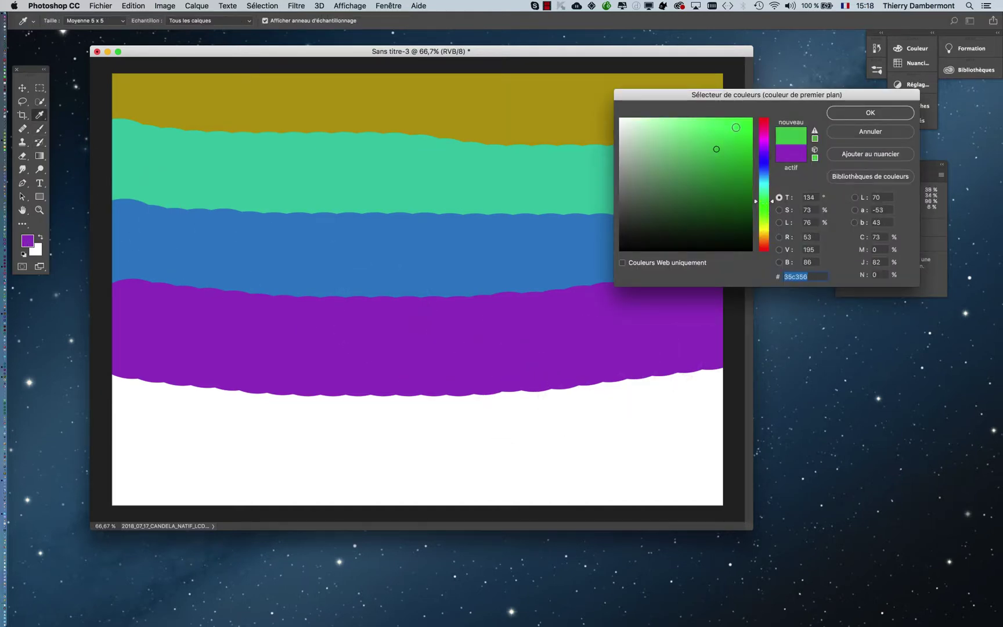
{"action": "left_click_drag", "start_coordinate": [735, 127], "coordinate": [786, 121]}
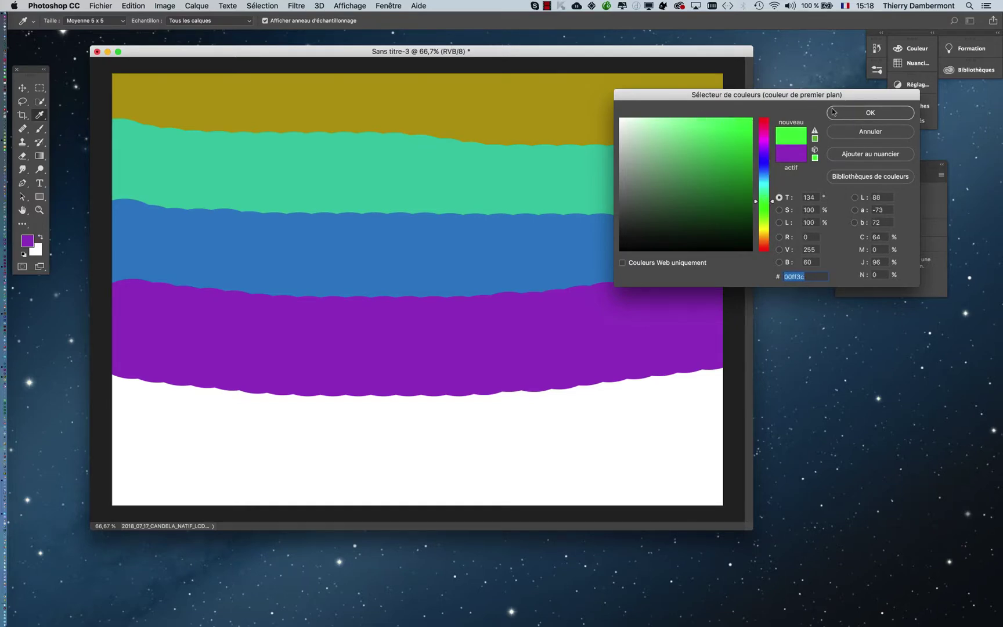
{"action": "left_click", "coordinate": [856, 113]}
{"action": "key", "text": "b"}
{"action": "mouse_move", "coordinate": [129, 404]}
{"action": "left_mouse_down"}
{"action": "mouse_move", "coordinate": [535, 401]}
{"action": "mouse_move", "coordinate": [745, 378]}
{"action": "left_mouse_up"}
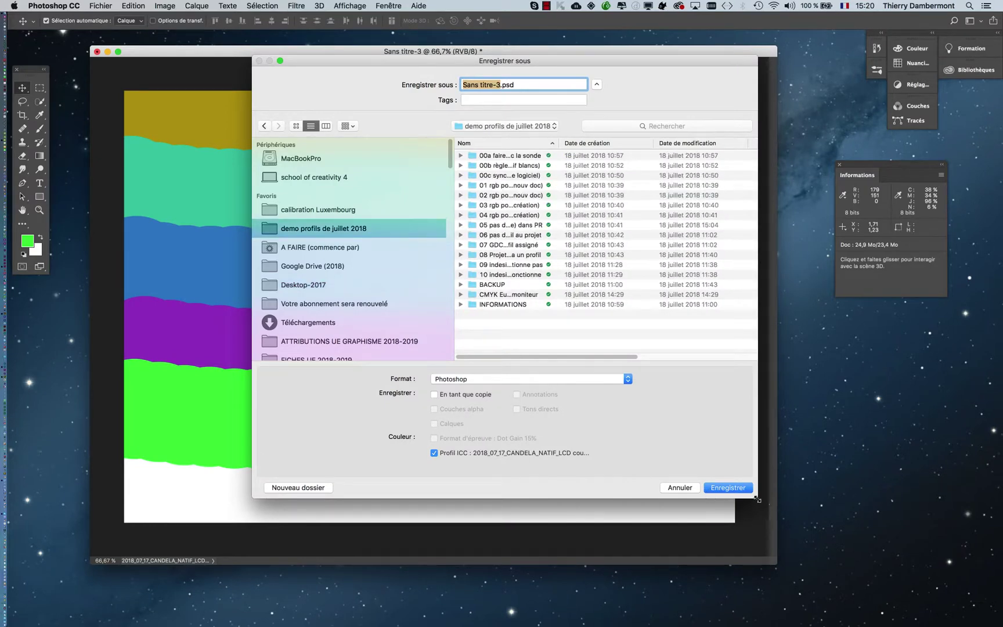
Step: Widen the Save As dialog and its name column, and create a folder named images-demo inside demo profils de juillet 2018
{"action": "left_click_drag", "start_coordinate": [756, 499], "coordinate": [952, 481]}
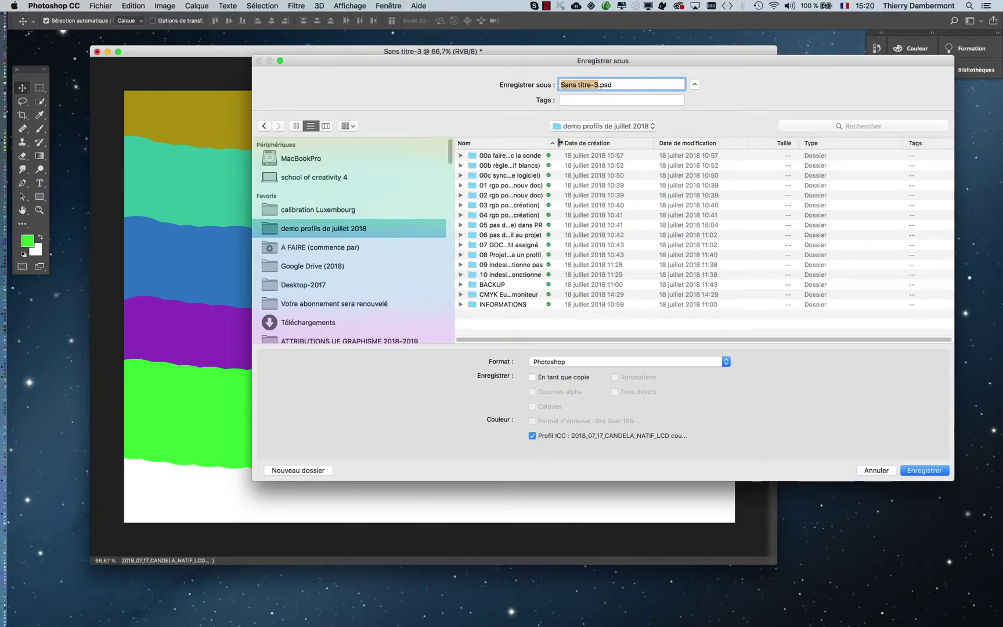
{"action": "left_click_drag", "start_coordinate": [559, 143], "coordinate": [808, 149]}
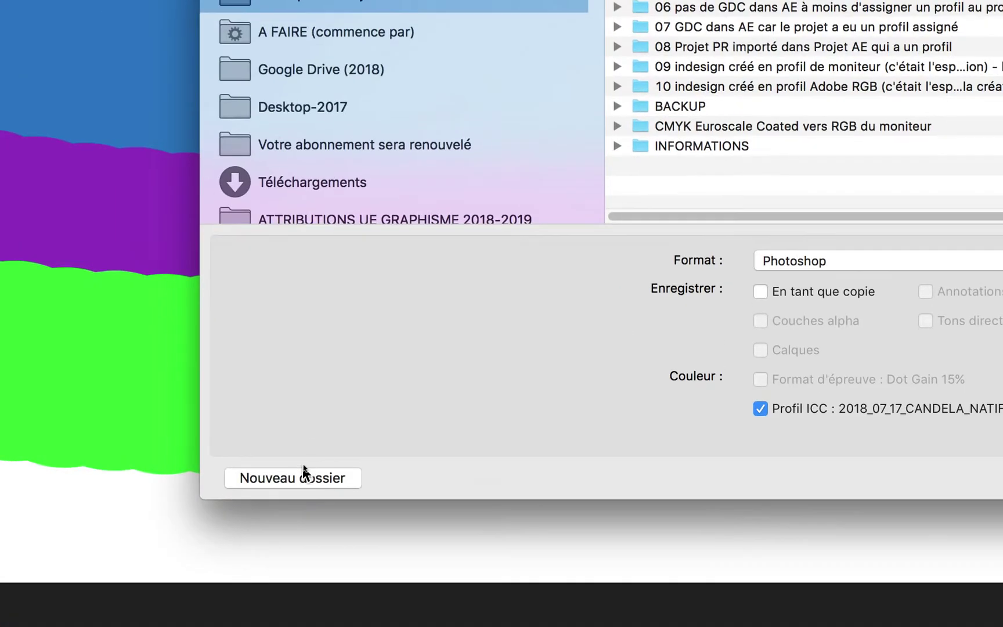
{"action": "left_click", "coordinate": [301, 474]}
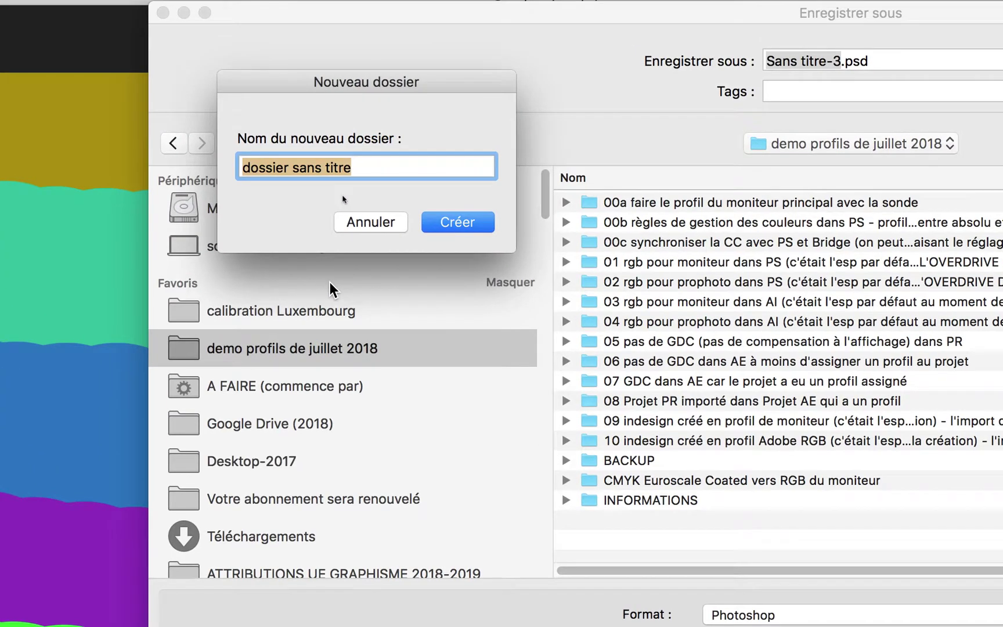
{"action": "type", "text": "i"}
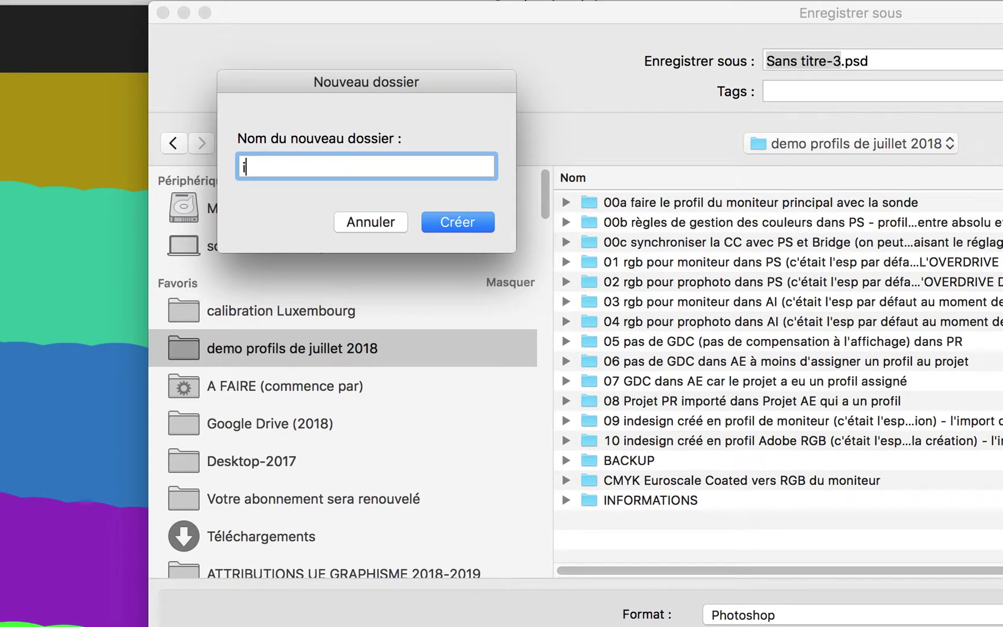
{"action": "type", "text": "mages-dem"}
{"action": "type", "text": "o"}
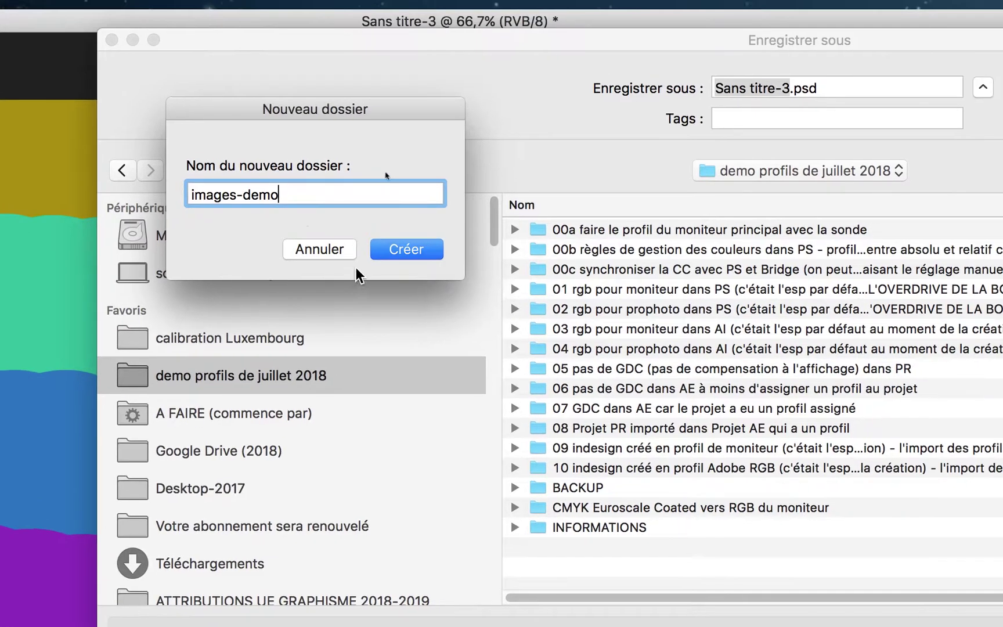
{"action": "left_click", "coordinate": [378, 226]}
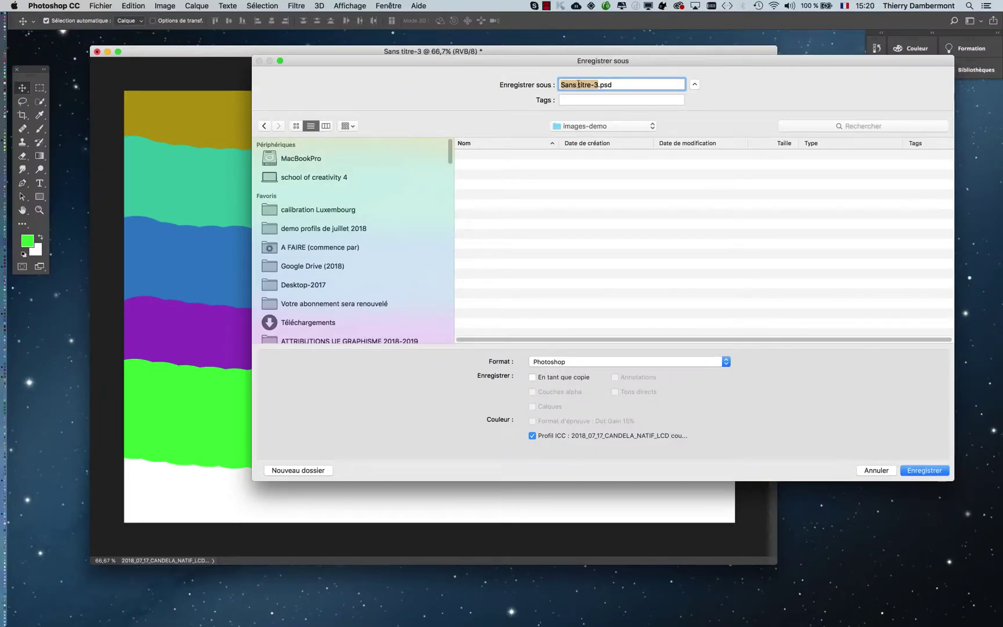
Step: Save the document in images-demo as RVB-pour-mon-moniteur-AVEC-PROFIL-INCLU.psd in Photoshop format with the ICC profile embedded
{"action": "left_click_drag", "start_coordinate": [574, 60], "coordinate": [576, 106]}
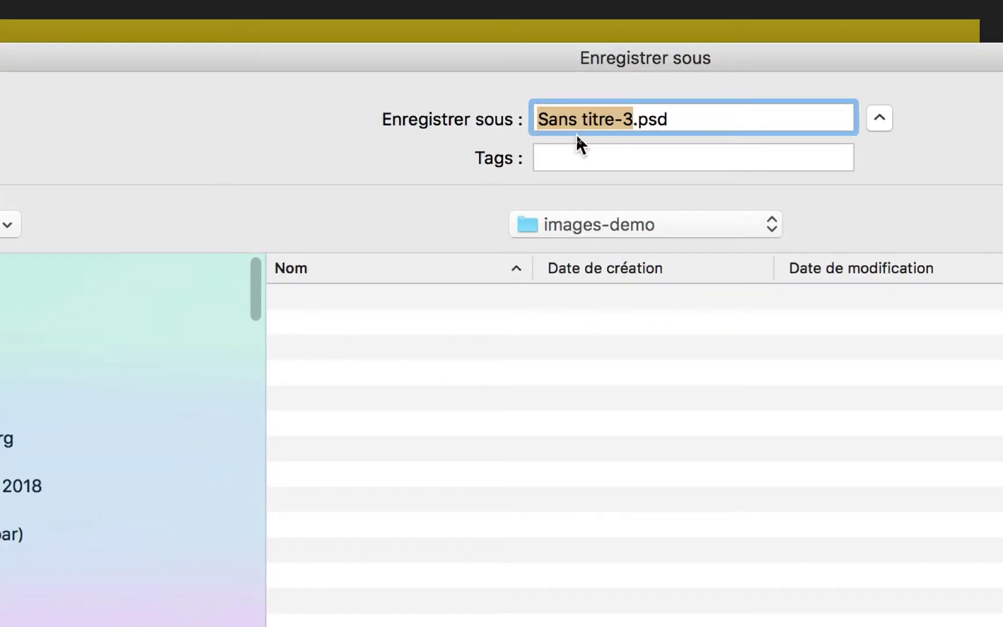
{"action": "type", "text": "RVB-"}
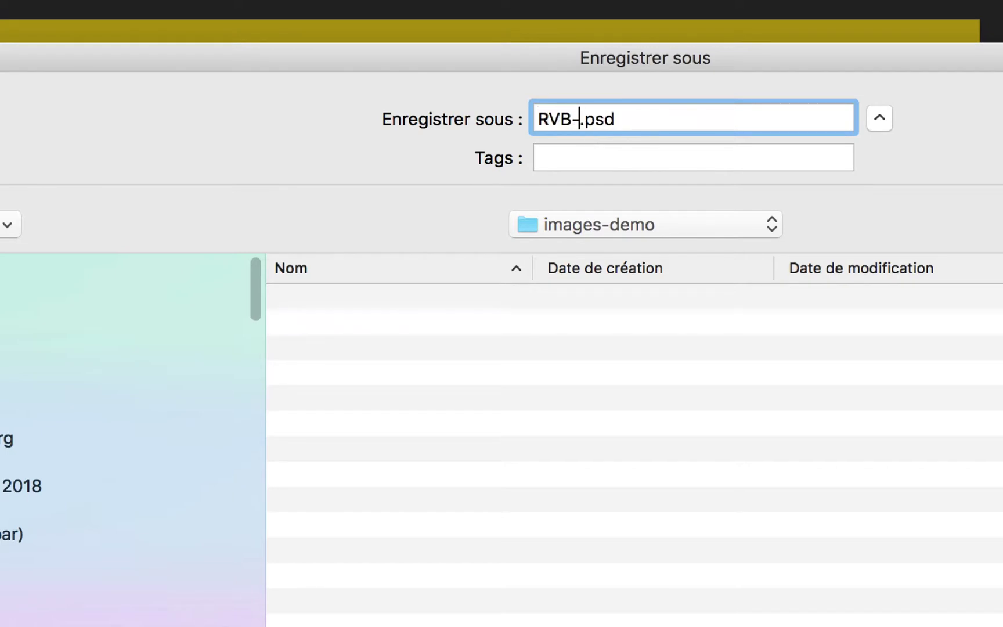
{"action": "type", "text": "pouyr"}
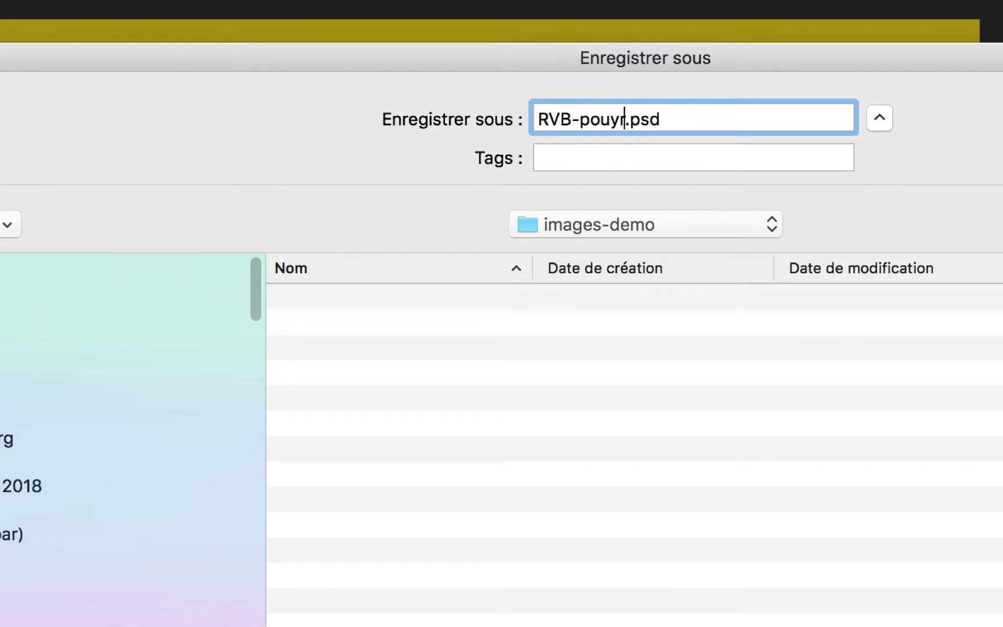
{"action": "key", "text": "BackSpace"}
{"action": "key", "text": "BackSpace"}
{"action": "type", "text": "r-mon"}
{"action": "type", "text": "-moniteur"}
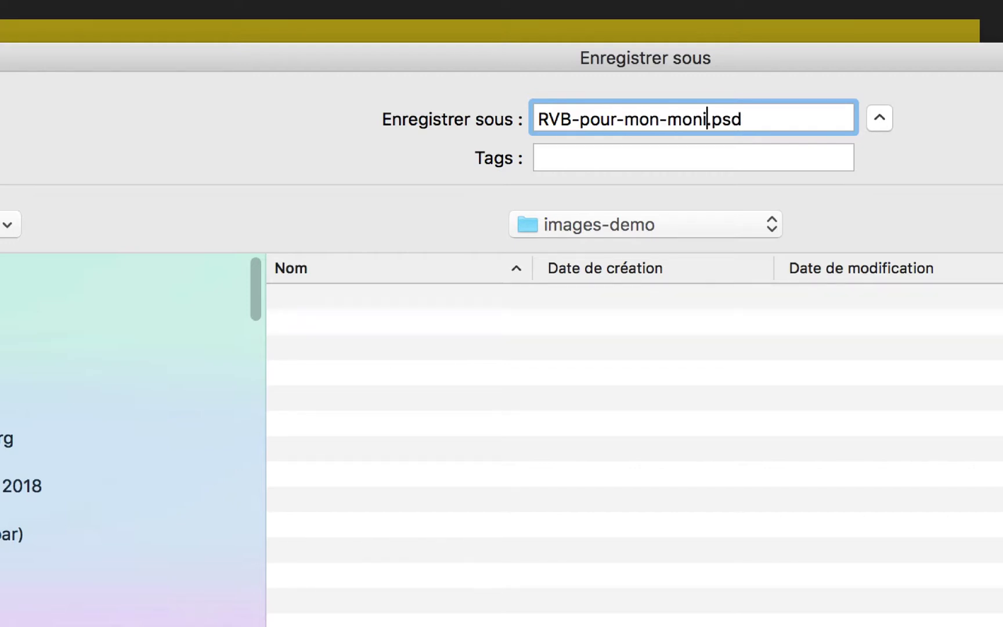
{"action": "type", "text": "-"}
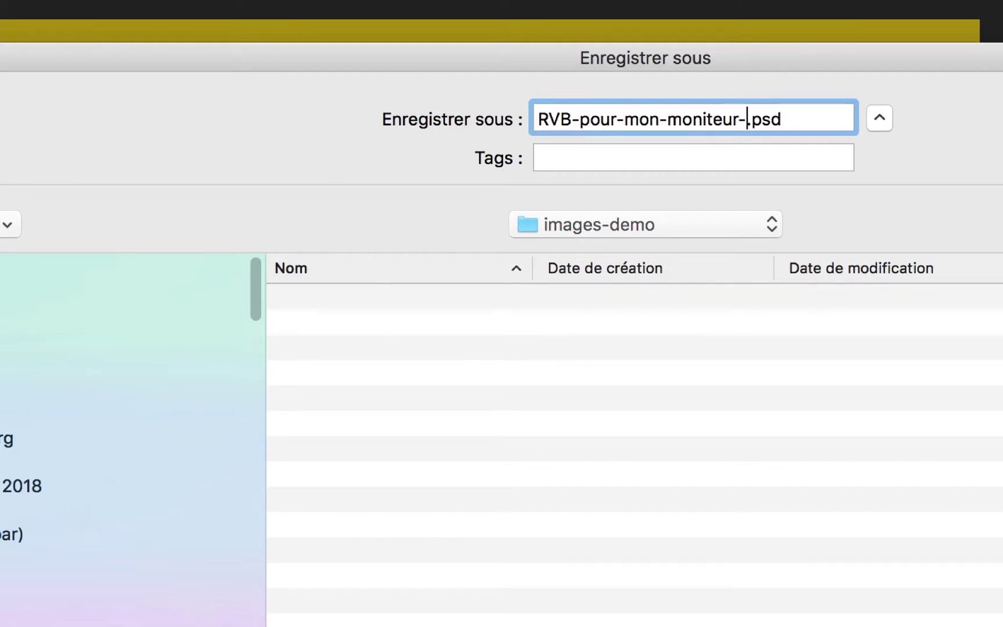
{"action": "type", "text": "AVEC"}
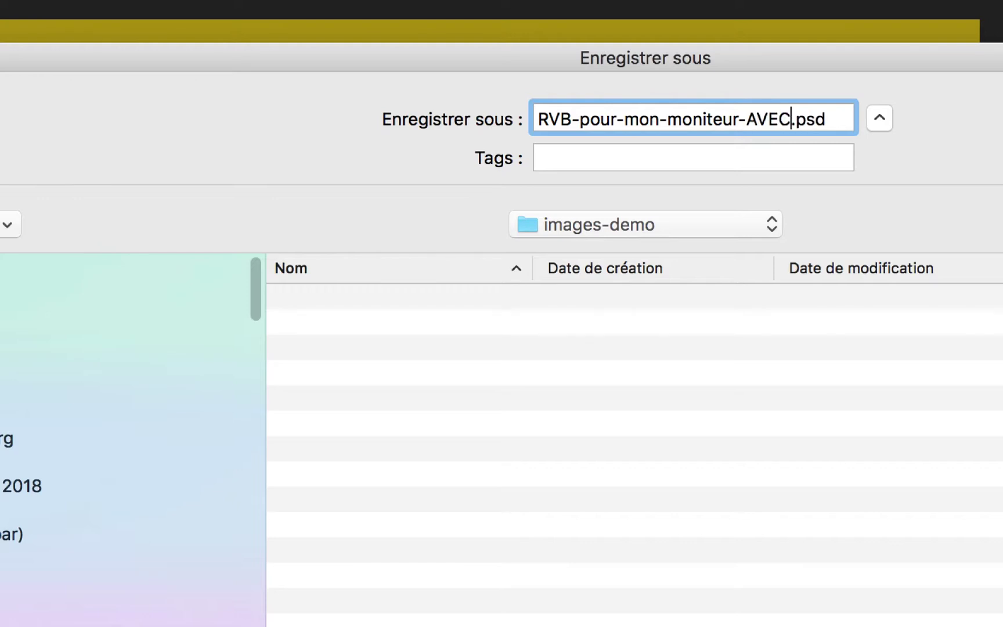
{"action": "type", "text": "-PROFIL-INCL"}
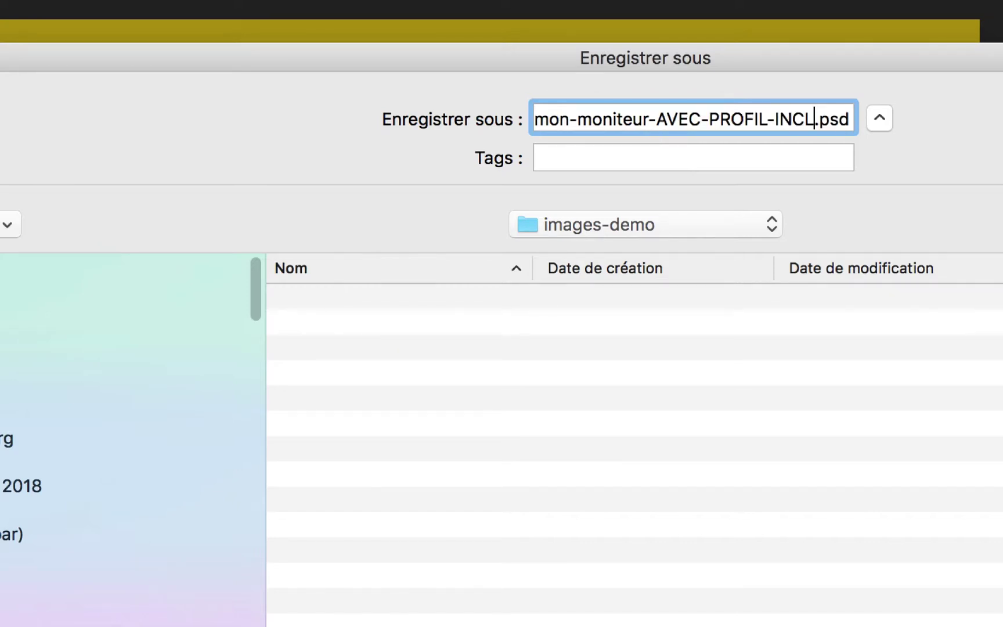
{"action": "type", "text": "U"}
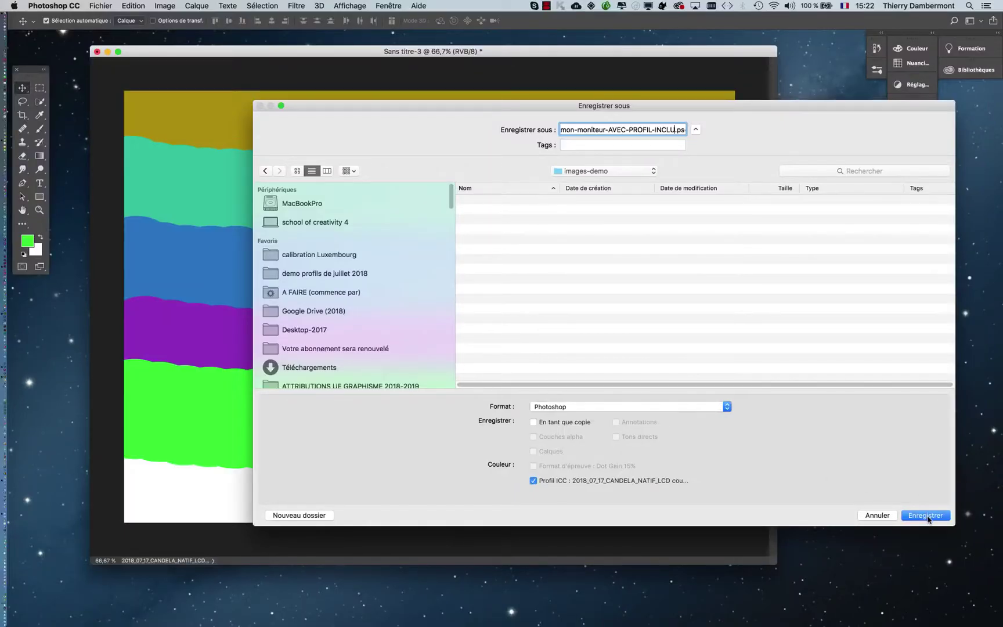
{"action": "left_click", "coordinate": [925, 515]}
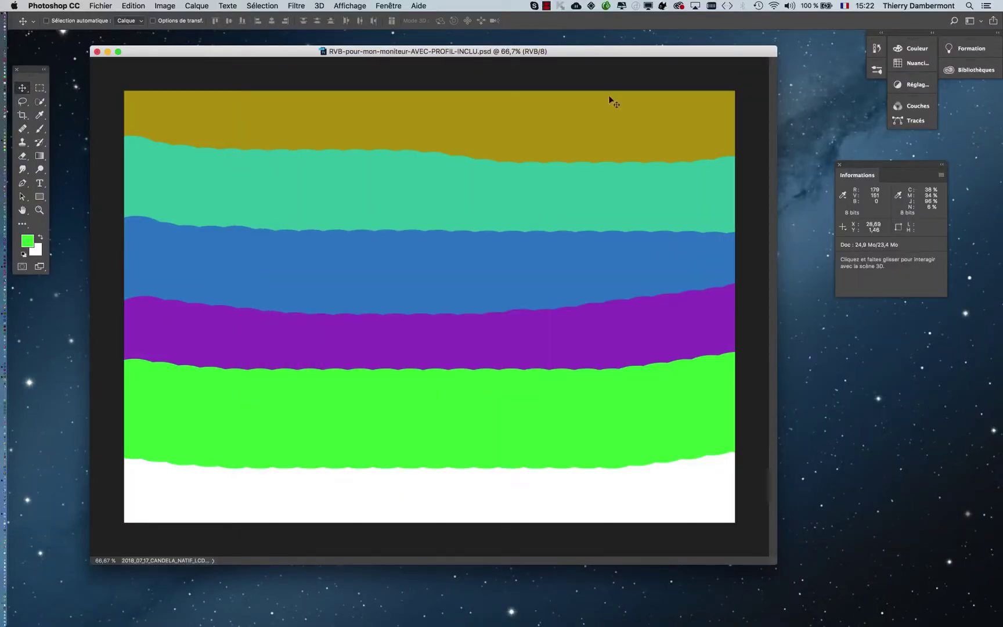
Step: Save another version in images-demo as RVB-pour-mon-moniteur-SANS-PROFIL-INCLU.psd without embedding the ICC profile
{"action": "left_click", "coordinate": [90, 6]}
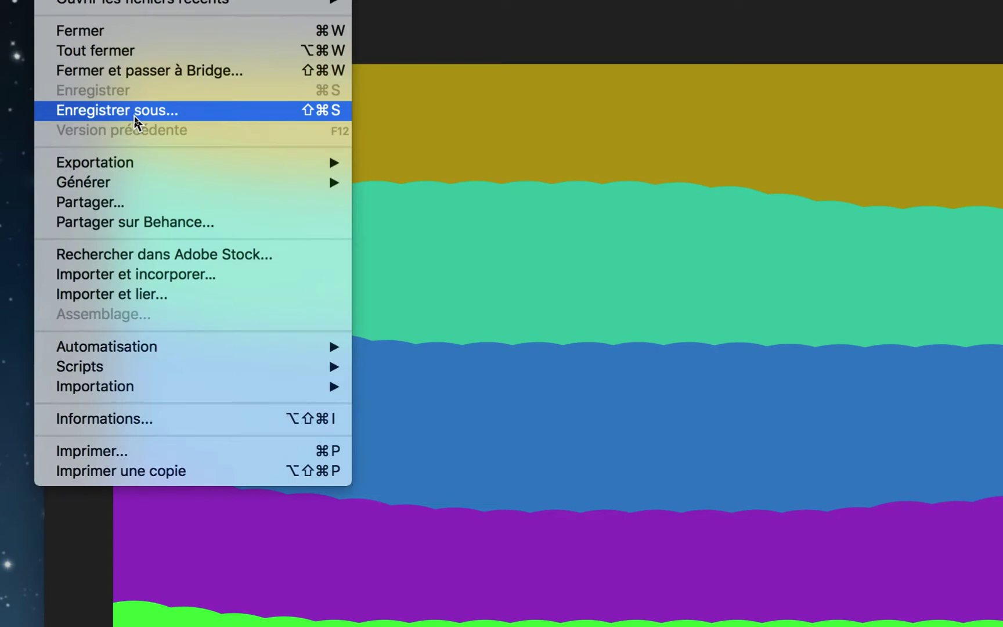
{"action": "left_click", "coordinate": [136, 110]}
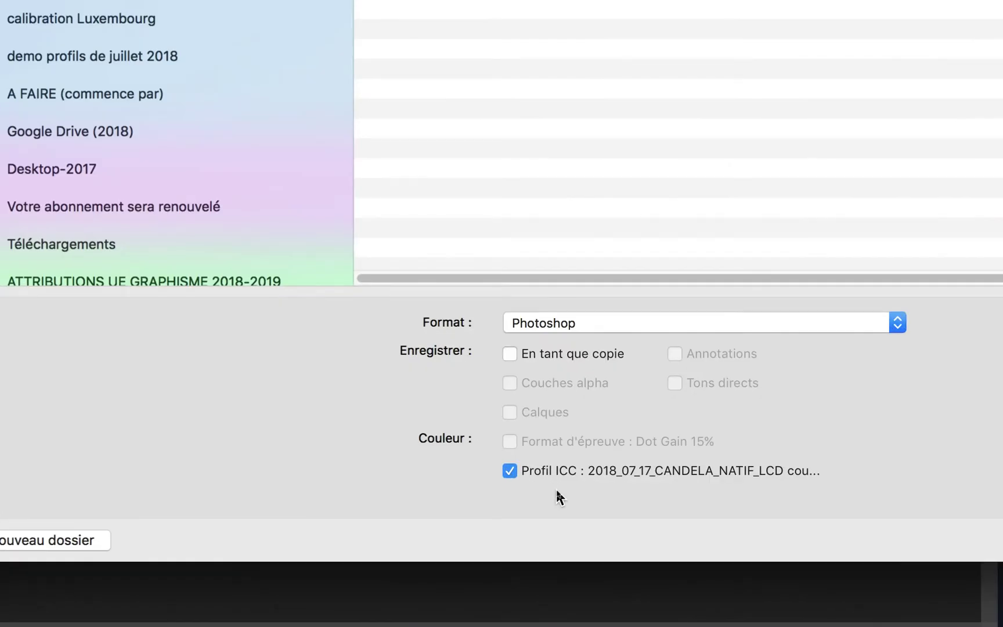
{"action": "left_click", "coordinate": [557, 475]}
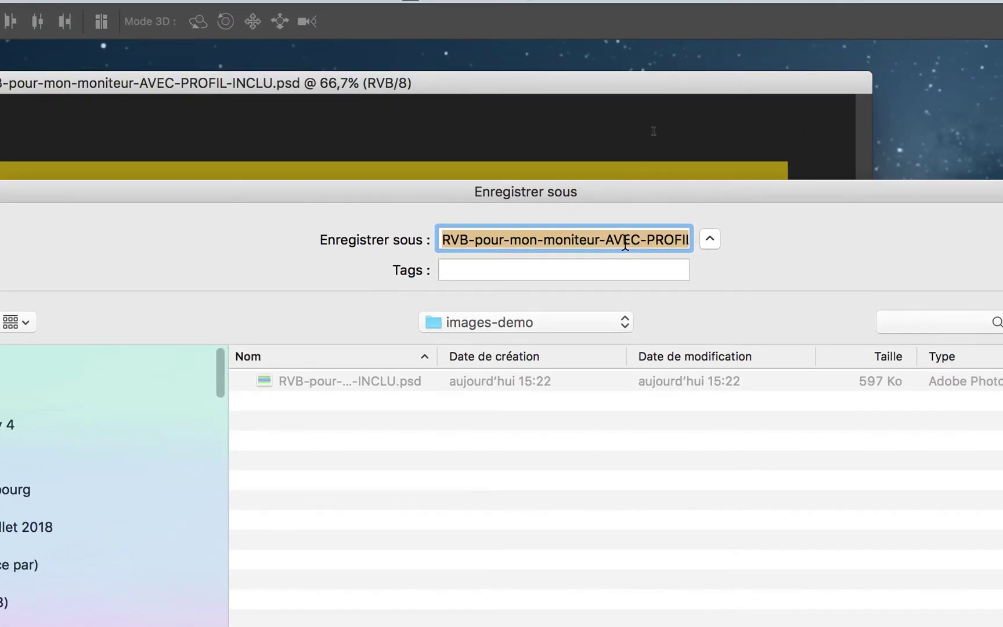
{"action": "left_click", "coordinate": [712, 115]}
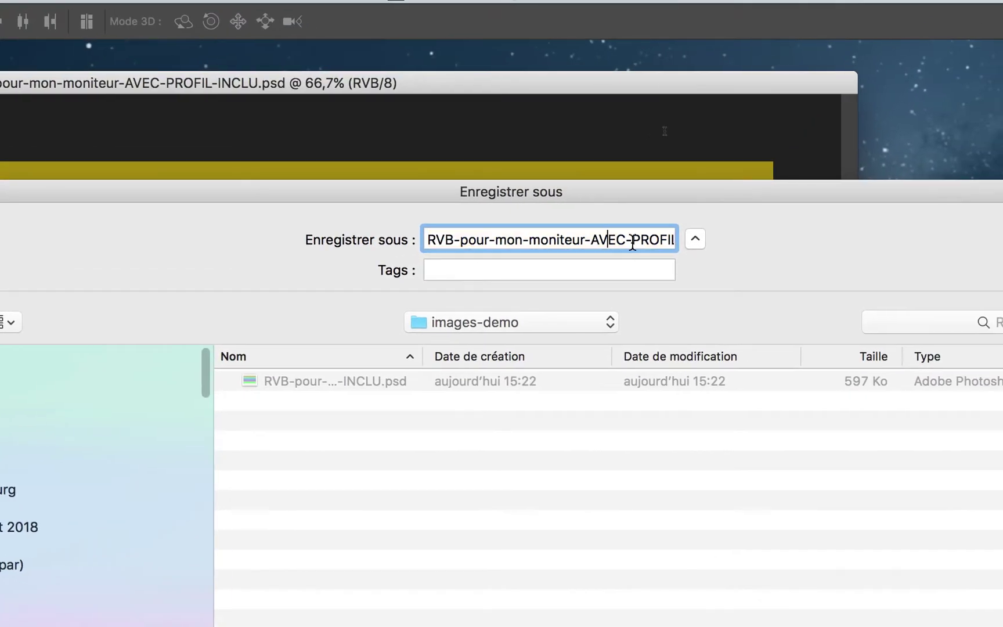
{"action": "left_click_drag", "start_coordinate": [630, 241], "coordinate": [595, 242]}
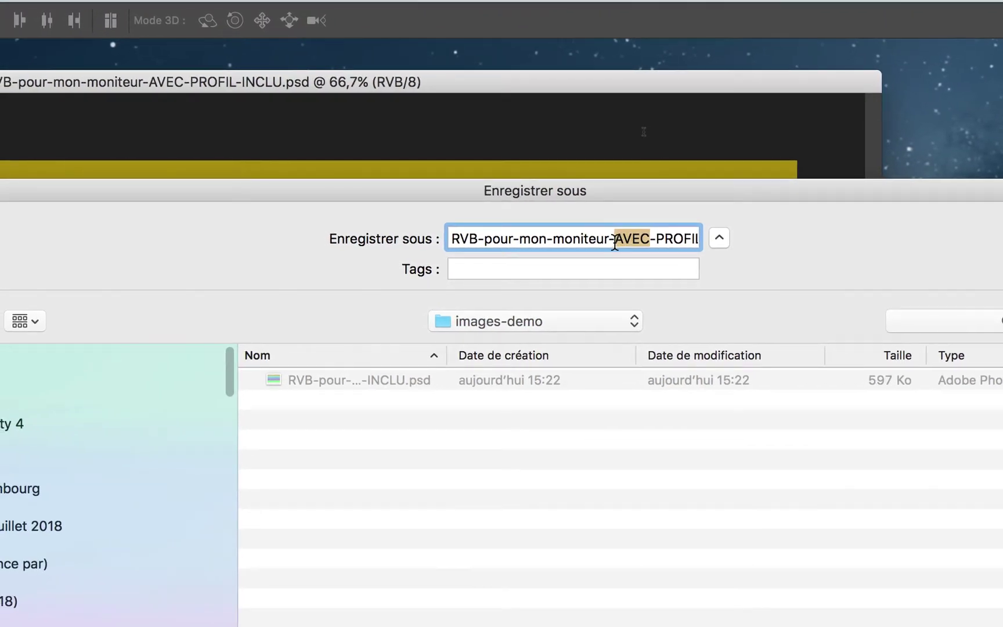
{"action": "type", "text": "SANS"}
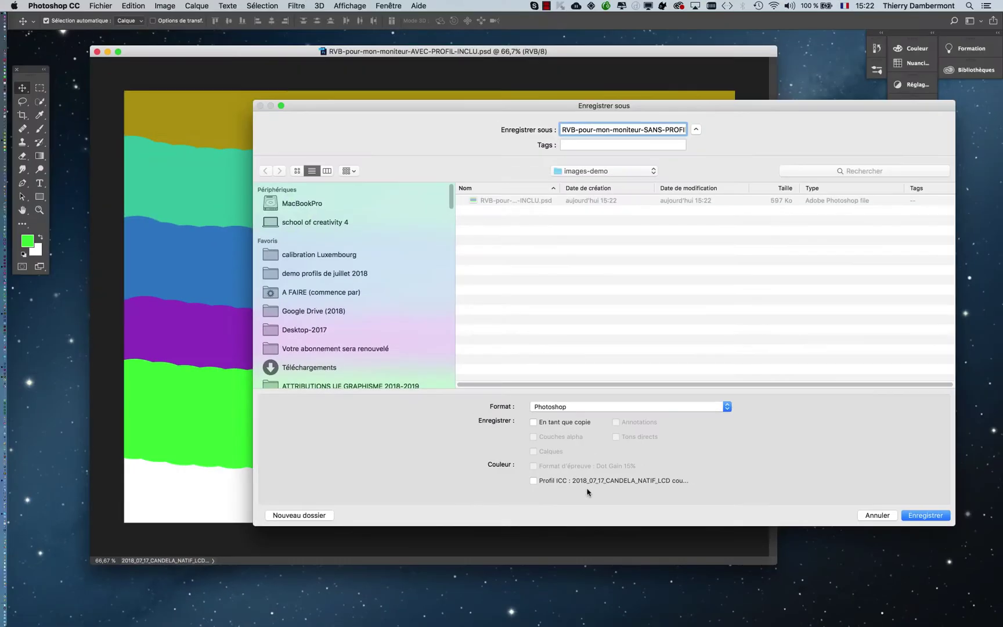
{"action": "left_click", "coordinate": [947, 516]}
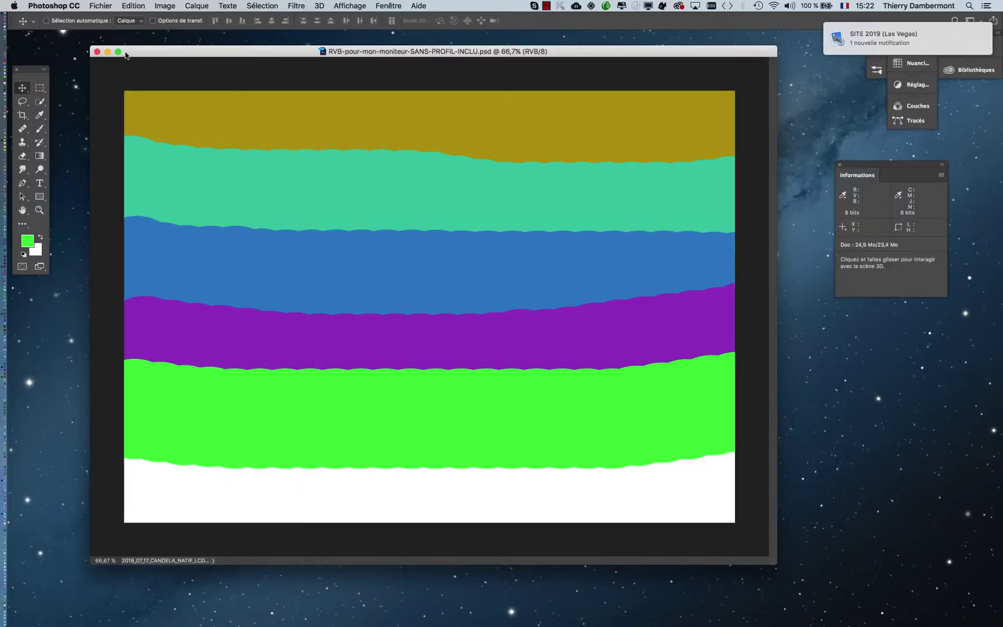
Step: Close the document and switch to the Finder window showing demo profils de juillet 2018
{"action": "left_click", "coordinate": [97, 52]}
{"action": "key", "text": "super+Tab"}
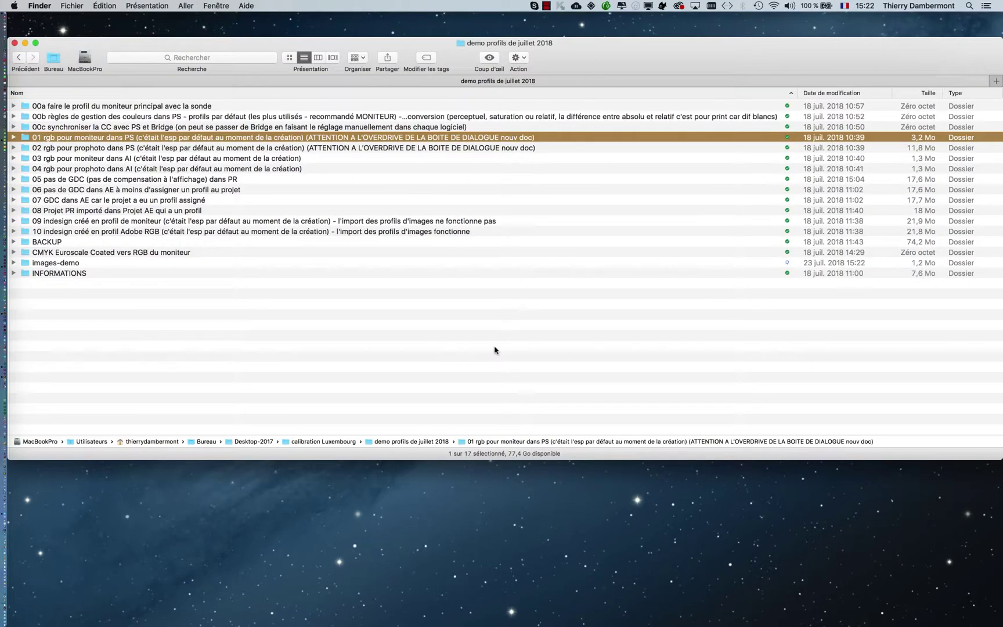
Step: Open a new Finder window showing the images-demo folder and enlarge the window
{"action": "left_click", "coordinate": [494, 348]}
{"action": "left_click", "coordinate": [71, 6]}
{"action": "left_click", "coordinate": [74, 19]}
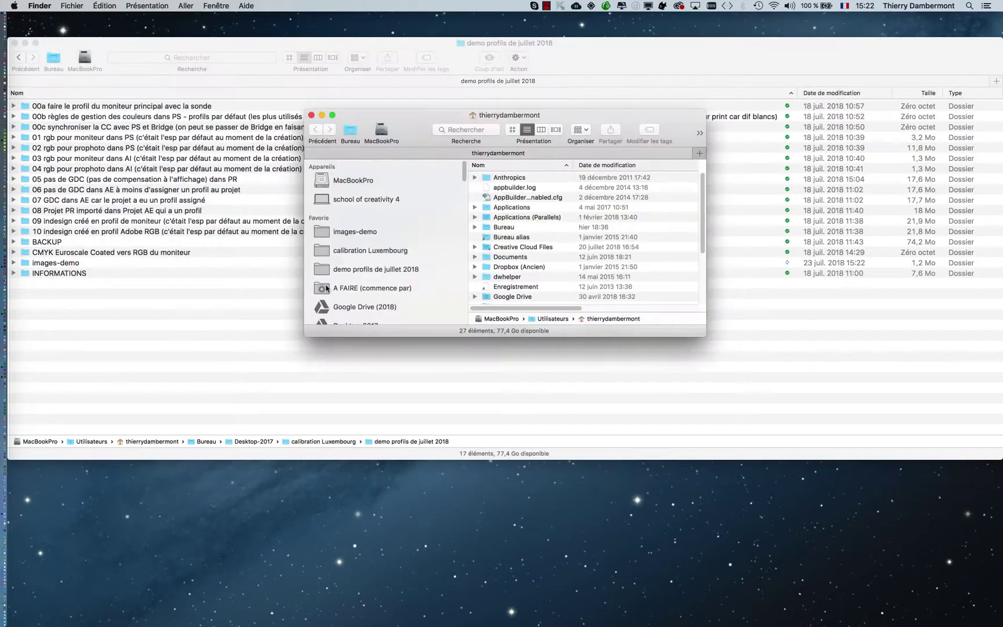
{"action": "left_click", "coordinate": [369, 234]}
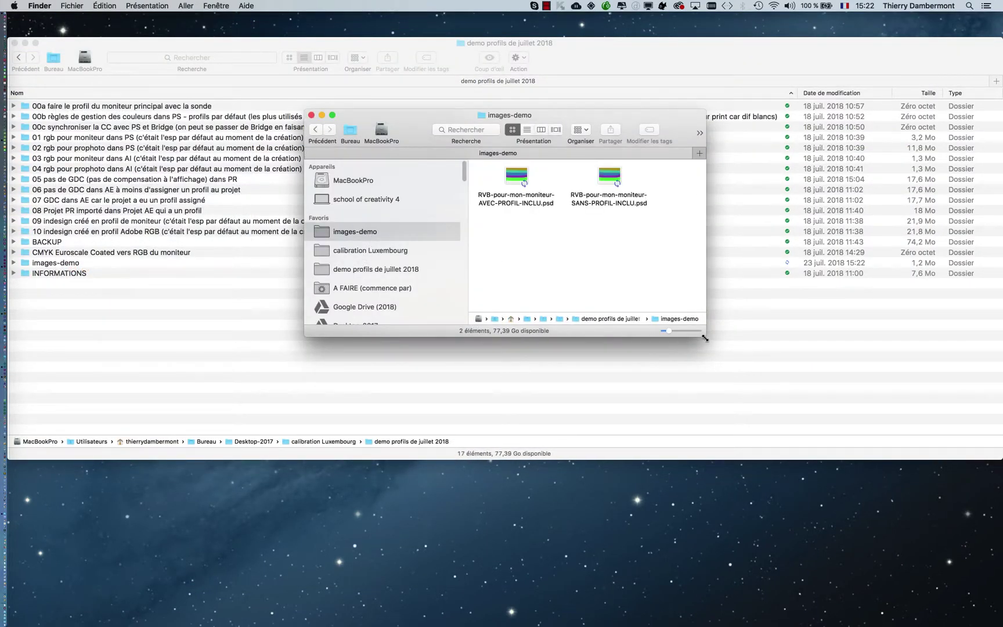
{"action": "left_click_drag", "start_coordinate": [705, 336], "coordinate": [805, 431]}
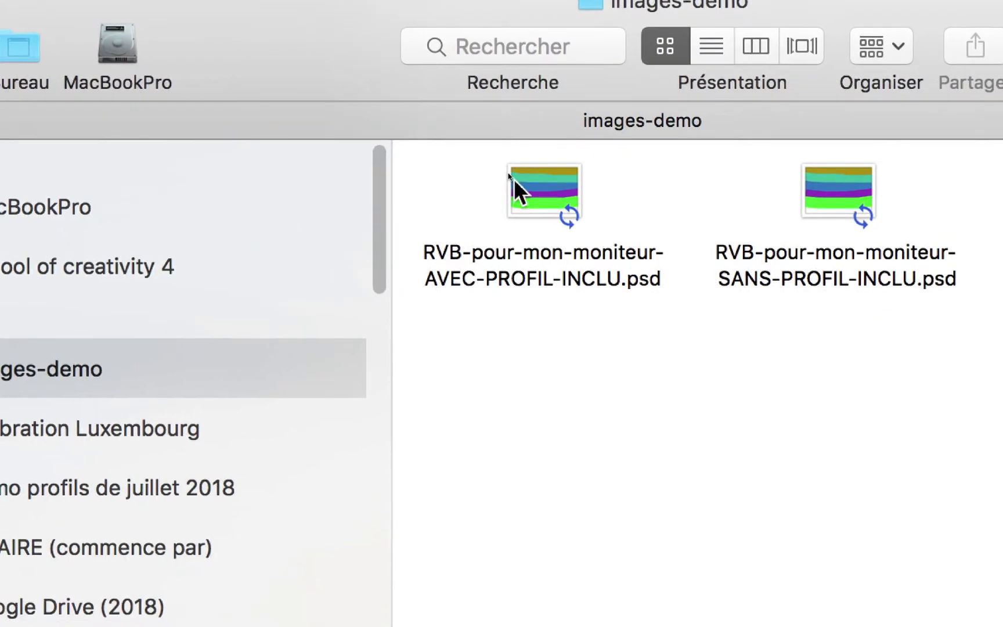
Step: Arrange the two PSD files side by side with wider spacing, the AVEC-PROFIL-INCLU version before the SANS-PROFIL-INCLU version
{"action": "left_click_drag", "start_coordinate": [426, 79], "coordinate": [597, 253]}
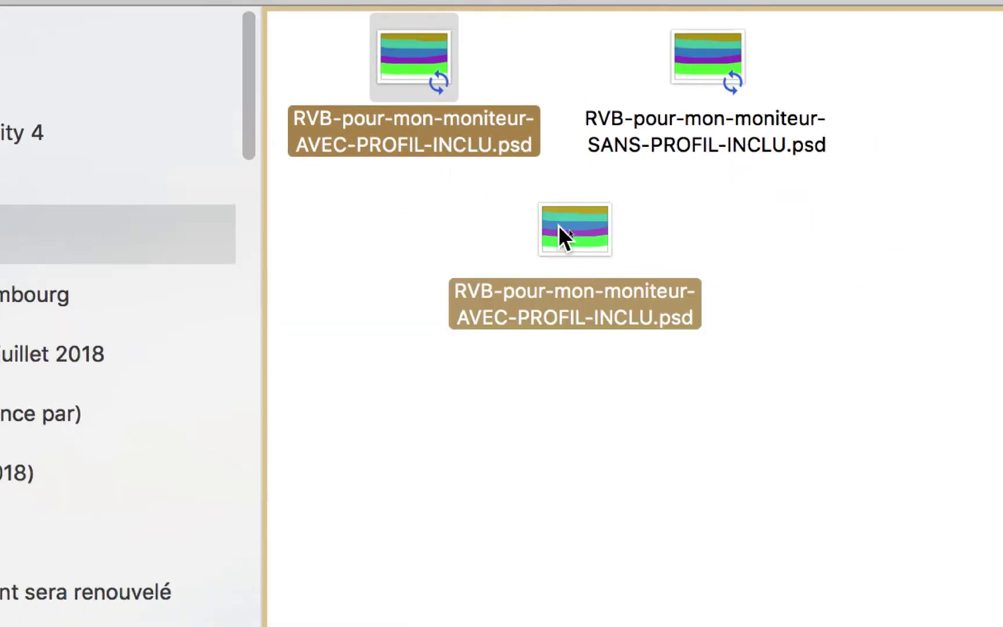
{"action": "left_click_drag", "start_coordinate": [559, 224], "coordinate": [687, 227]}
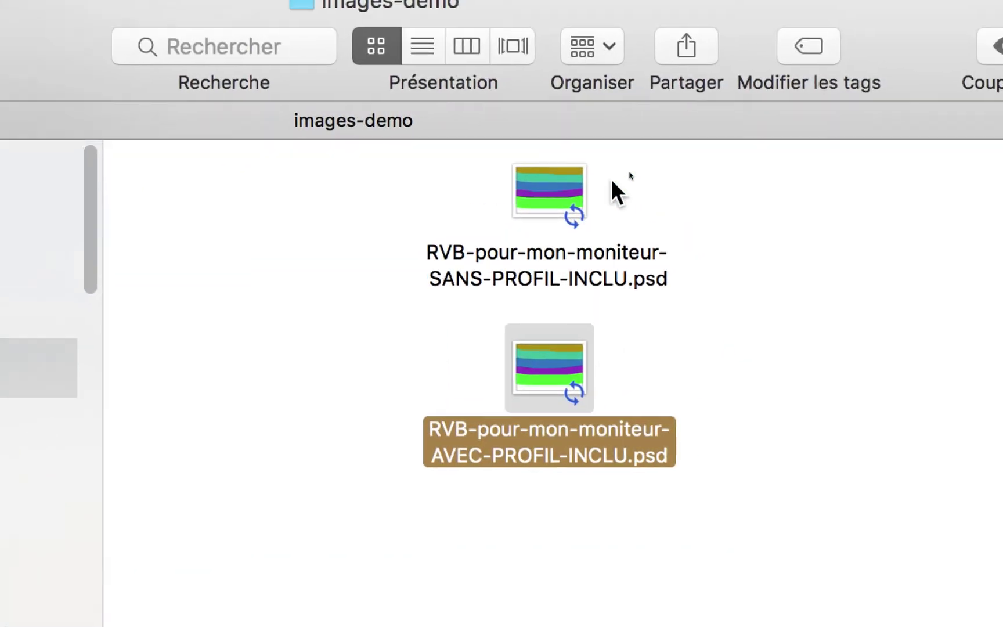
{"action": "left_click", "coordinate": [578, 187]}
{"action": "left_click", "coordinate": [571, 360]}
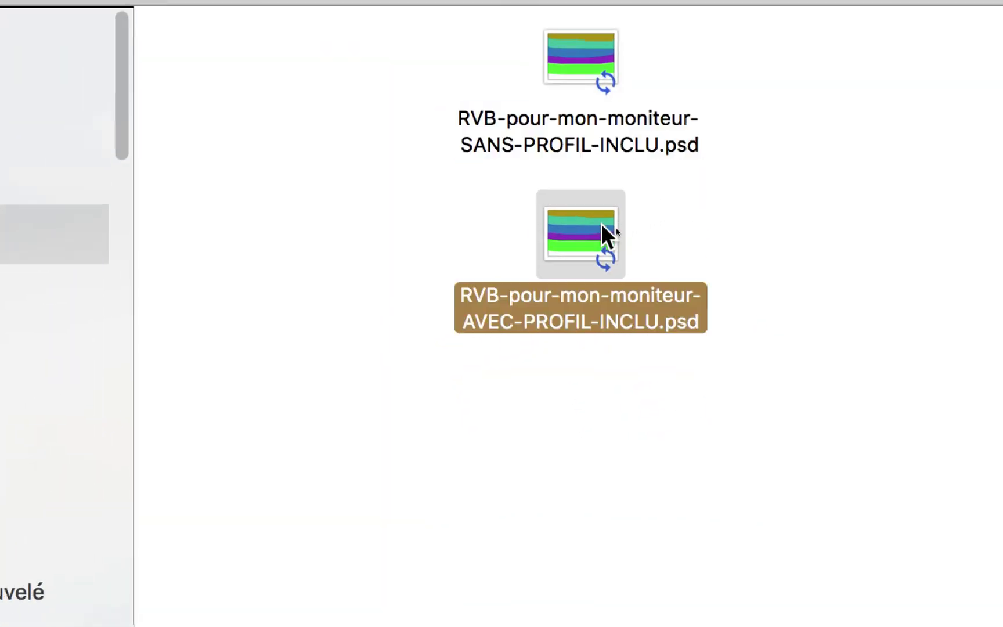
{"action": "left_click", "coordinate": [673, 226]}
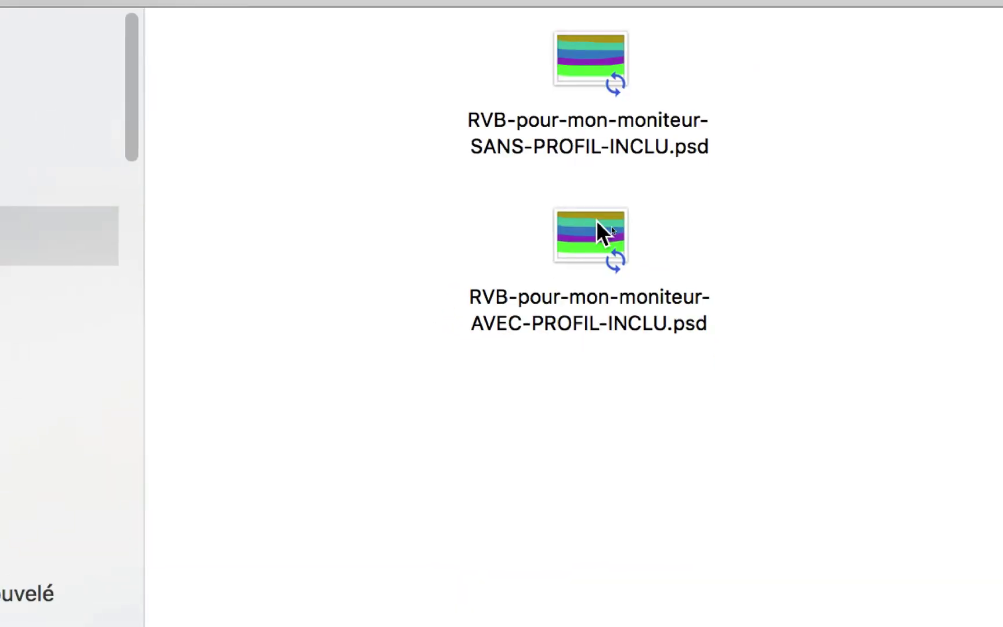
{"action": "left_click_drag", "start_coordinate": [596, 220], "coordinate": [315, 81]}
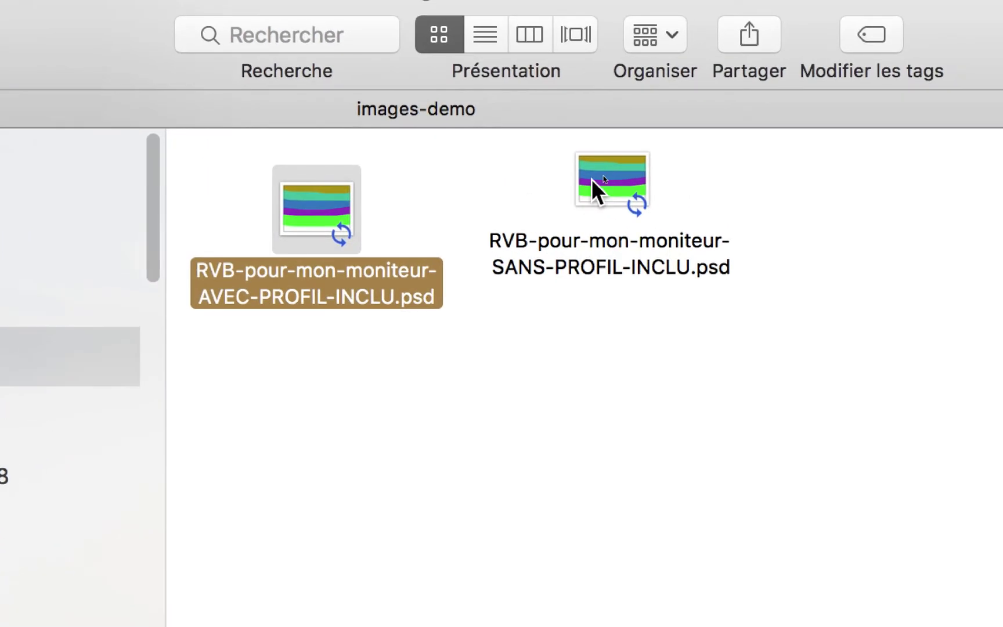
{"action": "left_click_drag", "start_coordinate": [592, 180], "coordinate": [664, 212]}
{"action": "left_click", "coordinate": [476, 280]}
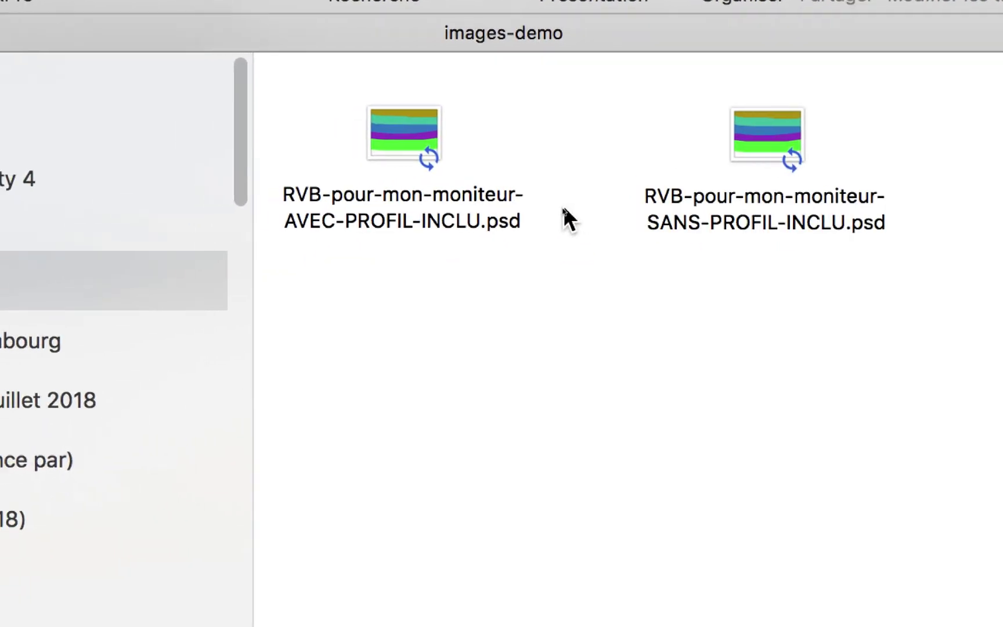
Step: Change the extension of the AVEC-PROFIL-INCLU file, renaming it RVB-pour-mon-moniteur-AVEC-PROFIL-INCLU.txt
{"action": "left_click", "coordinate": [491, 215]}
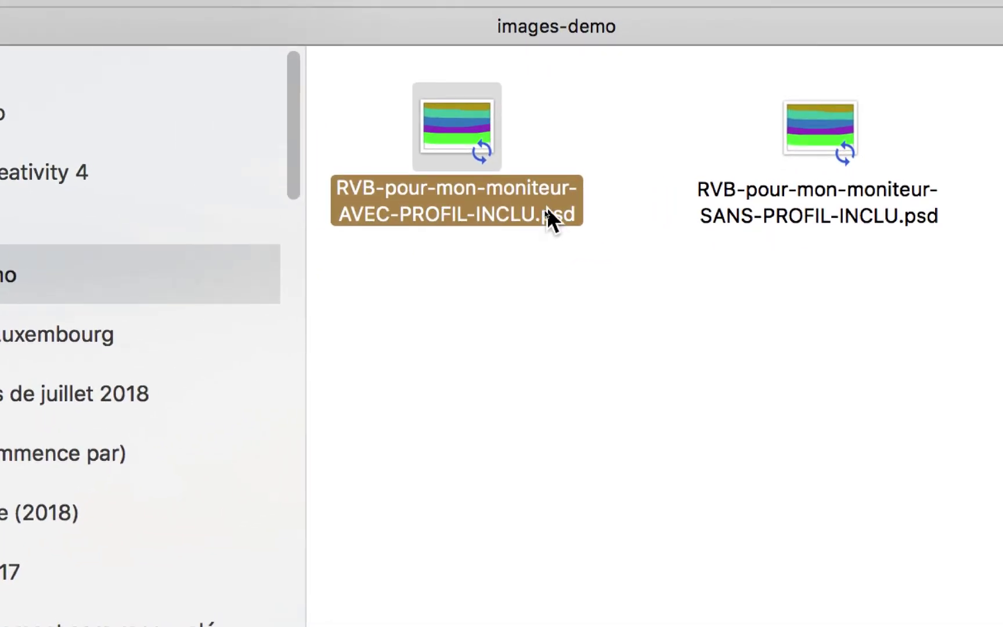
{"action": "left_click", "coordinate": [546, 209]}
{"action": "left_click", "coordinate": [546, 208]}
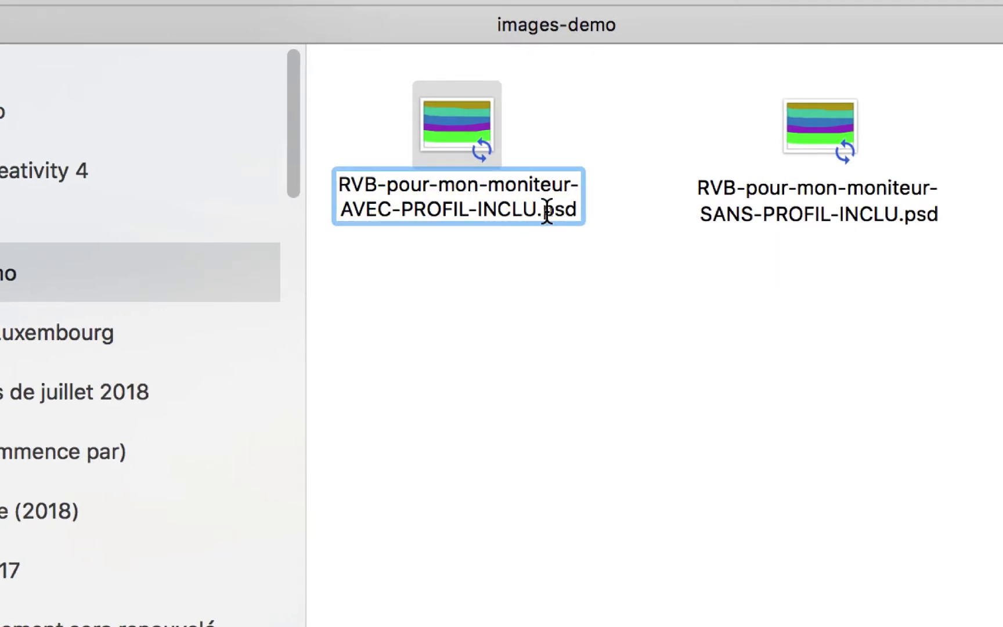
{"action": "left_click_drag", "start_coordinate": [547, 209], "coordinate": [589, 215]}
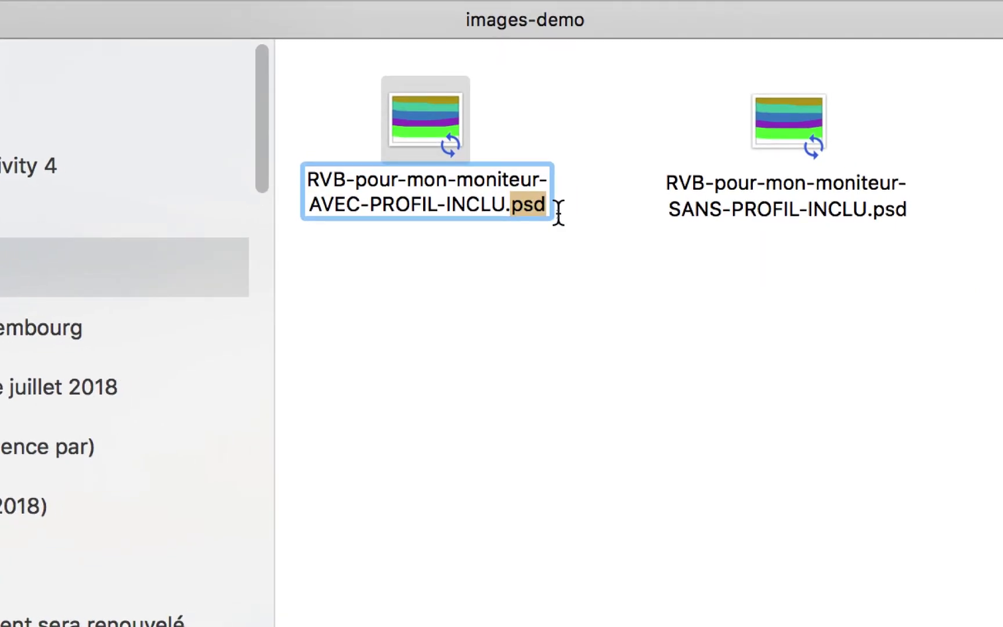
{"action": "type", "text": "txt"}
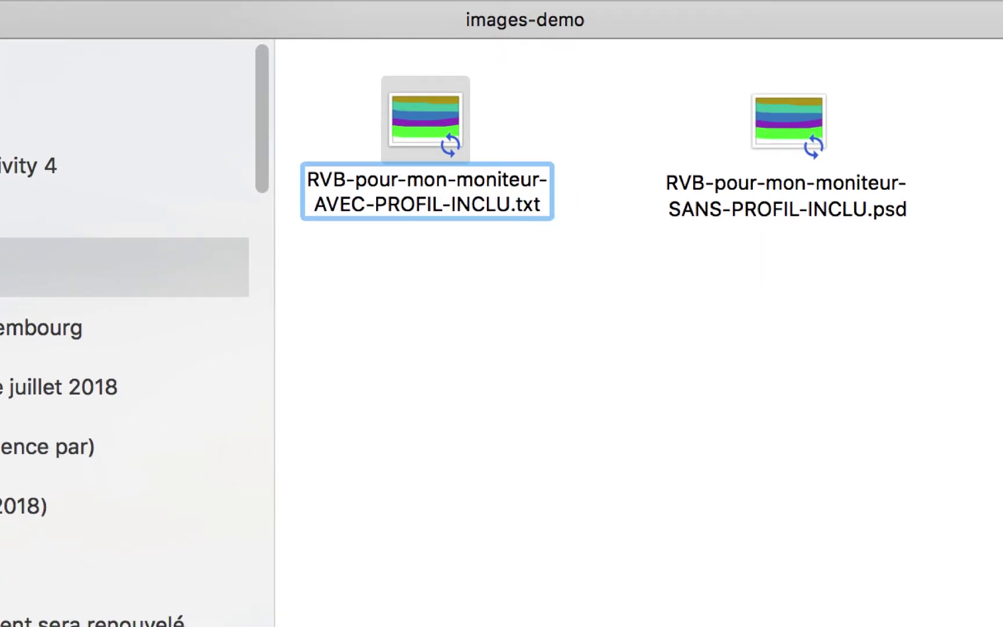
{"action": "key", "text": "Return"}
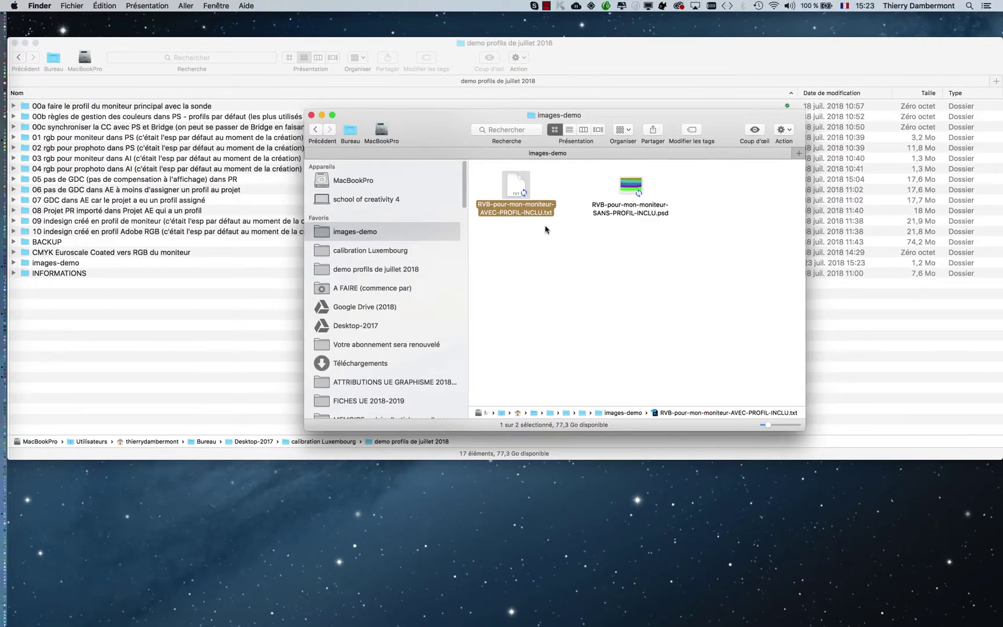
{"action": "left_click", "coordinate": [552, 230]}
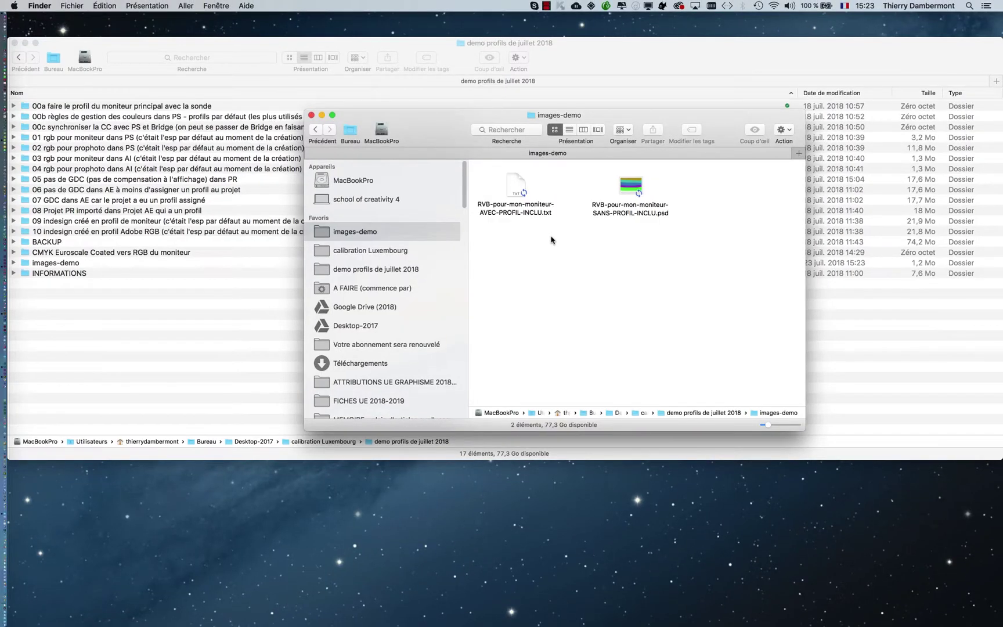
Step: Open RVB-pour-mon-moniteur-AVEC-PROFIL-INCLU.txt in TextEdit
{"action": "left_click", "coordinate": [514, 197]}
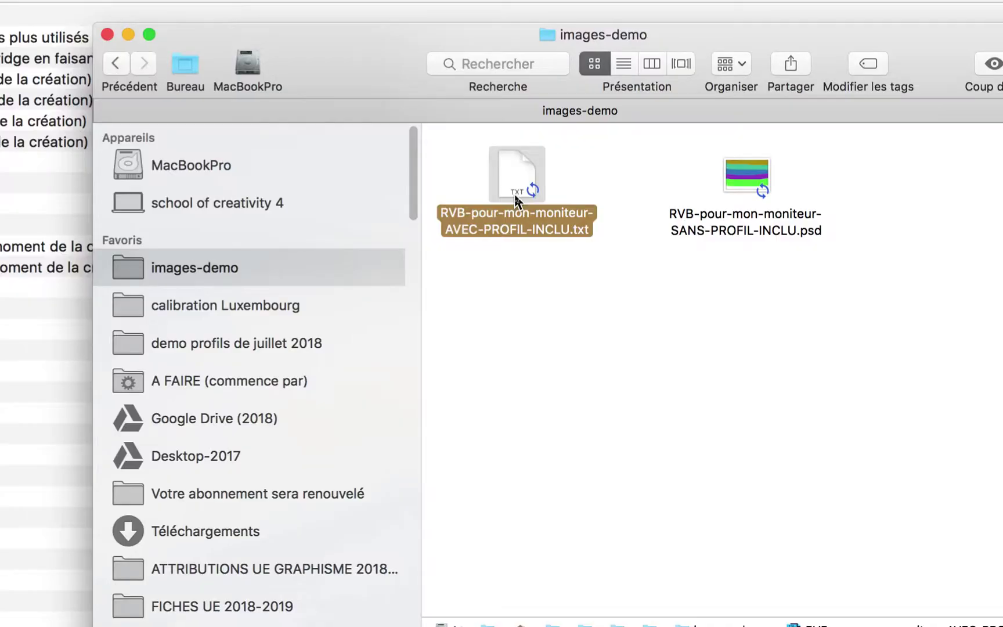
{"action": "right_click", "coordinate": [514, 193]}
{"action": "mouse_move", "coordinate": [547, 225]}
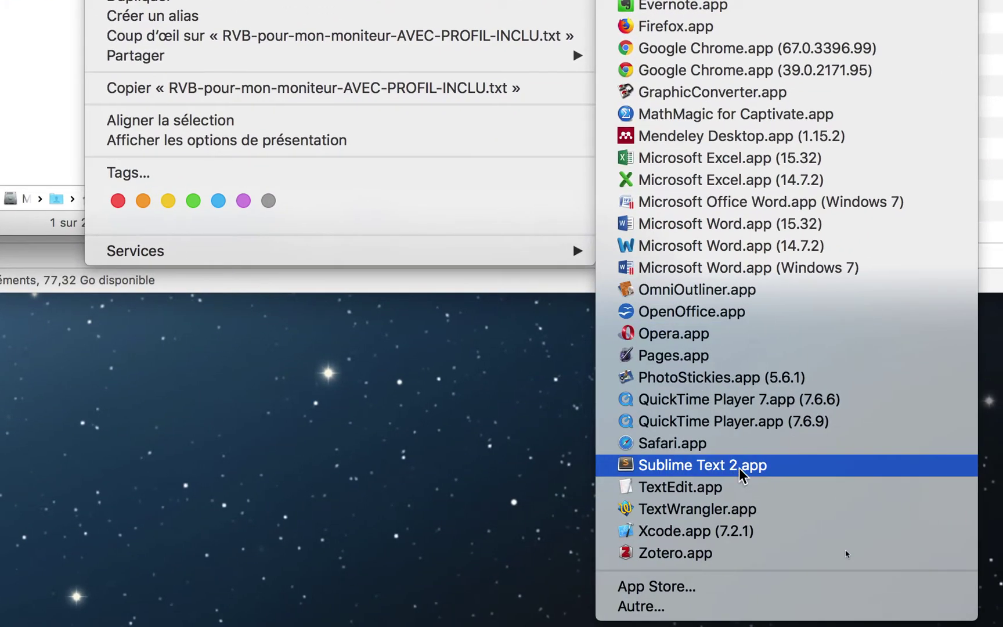
{"action": "left_click", "coordinate": [747, 487]}
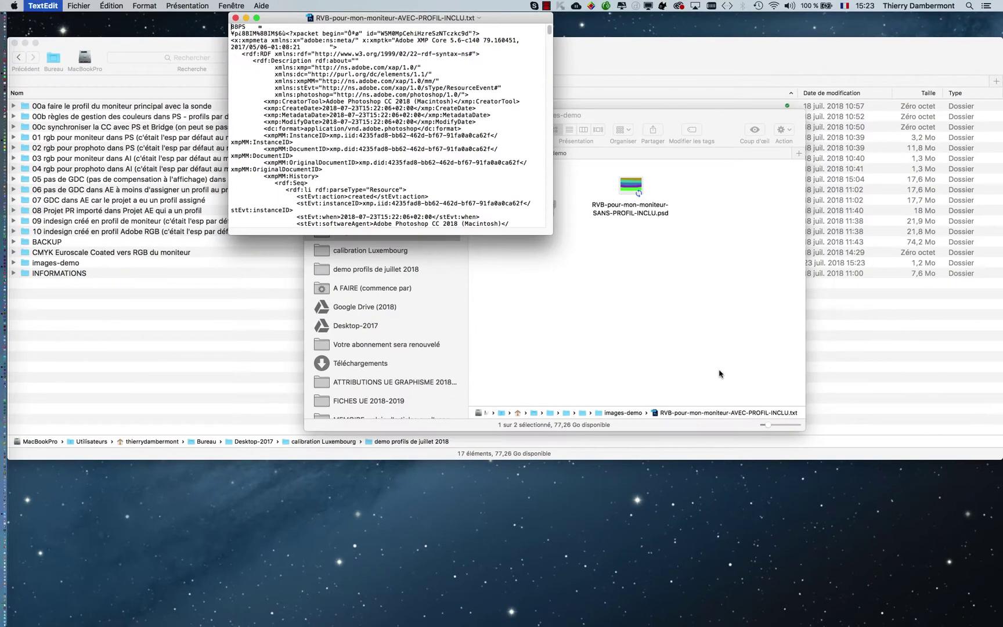
Step: Hide all other applications, then move and enlarge the text window so the metadata lines fit without wrapping
{"action": "key", "text": "alt+super+h"}
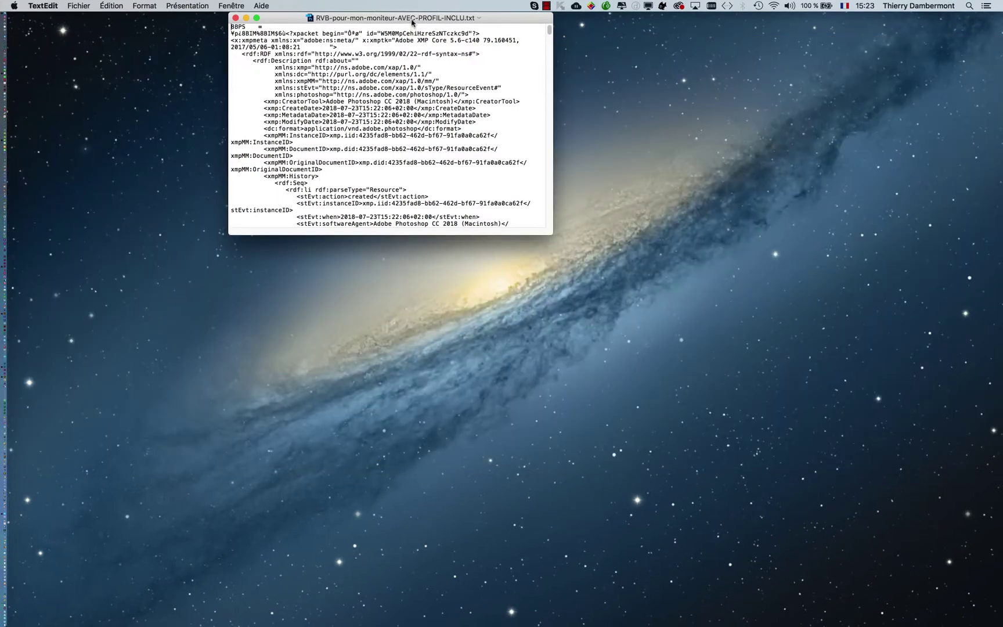
{"action": "left_click_drag", "start_coordinate": [412, 22], "coordinate": [311, 89]}
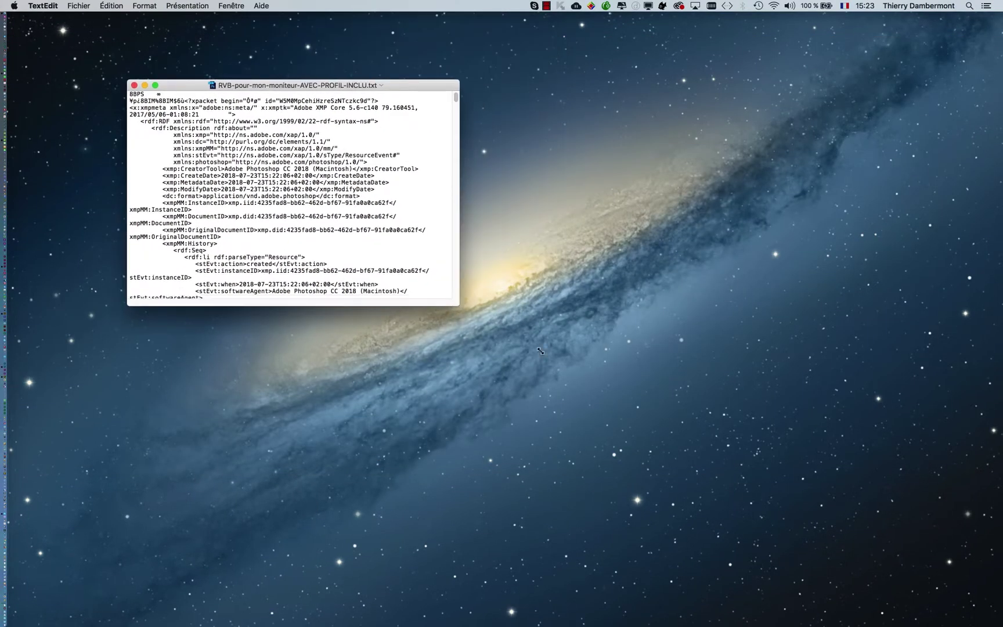
{"action": "left_click_drag", "start_coordinate": [447, 303], "coordinate": [938, 475]}
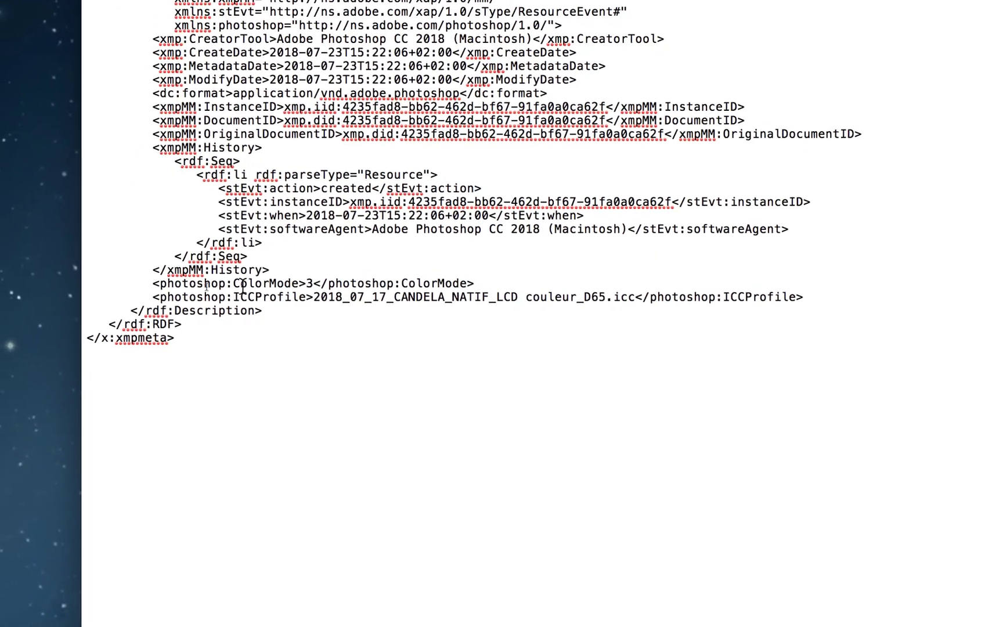
Step: Highlight the photoshop:ColorMode line and the photoshop:ICCProfile line to examine the embedded profile, then close the document
{"action": "left_click_drag", "start_coordinate": [209, 285], "coordinate": [537, 283]}
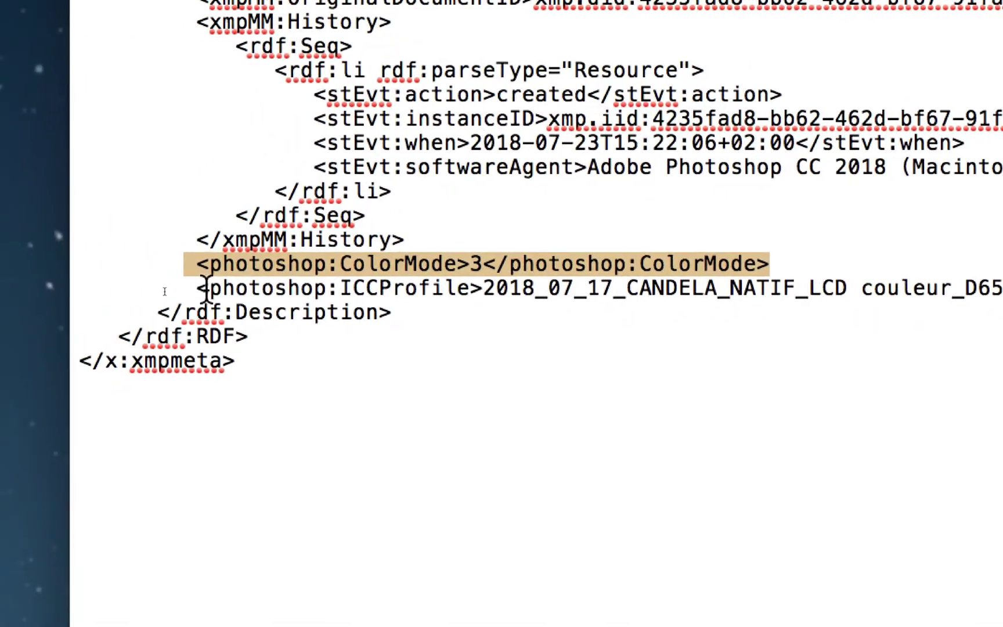
{"action": "left_click_drag", "start_coordinate": [198, 288], "coordinate": [534, 288]}
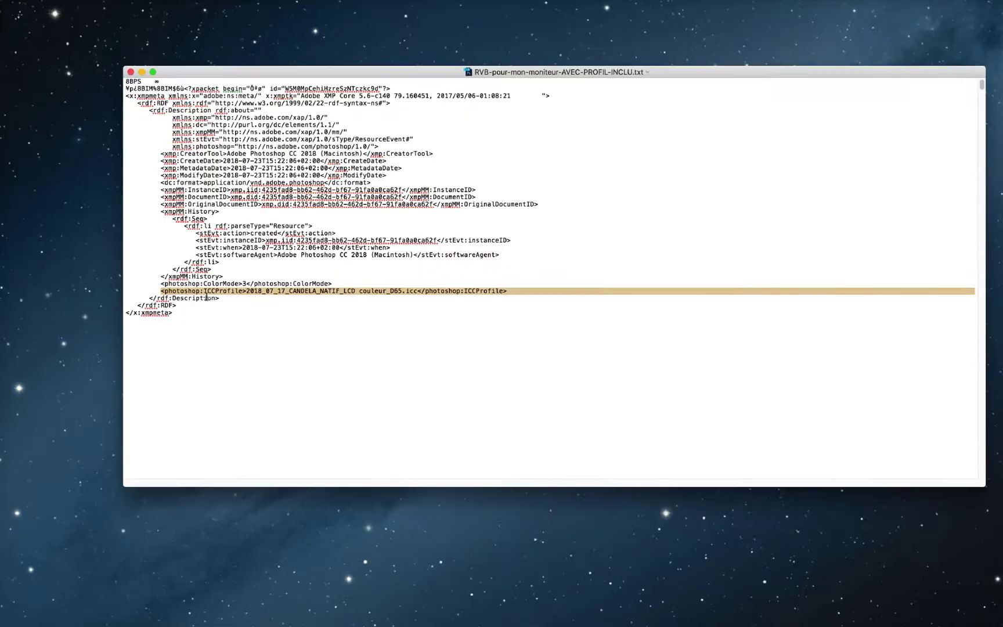
{"action": "left_click", "coordinate": [134, 86]}
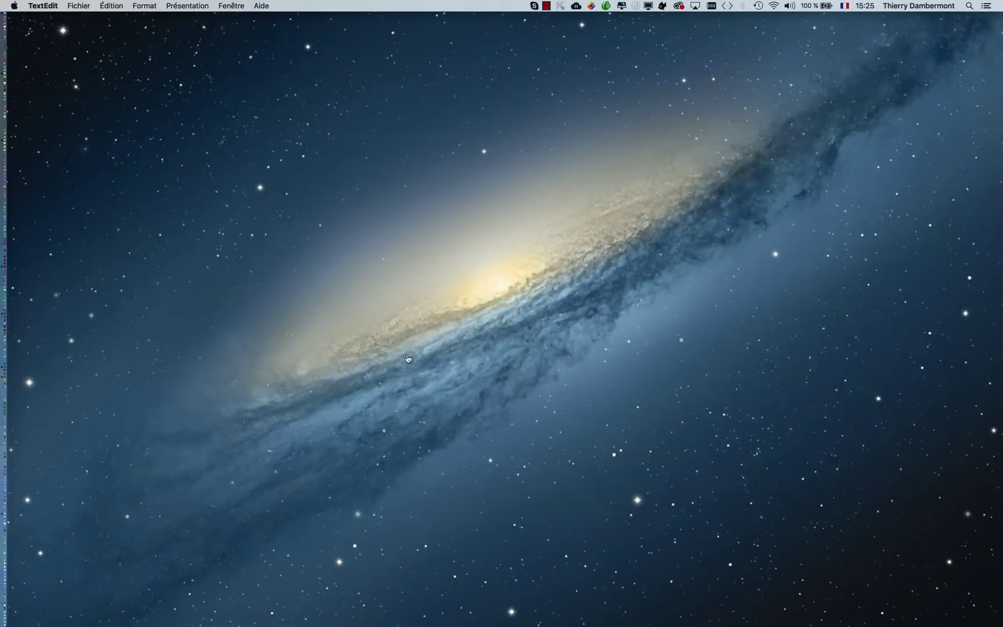
Step: Switch back to Finder and rename the SANS-PROFIL-INCLU file as RVB-pour-mon-moniteur-SANS-PROFIL-INCLU.txt
{"action": "key", "text": "super+Tab"}
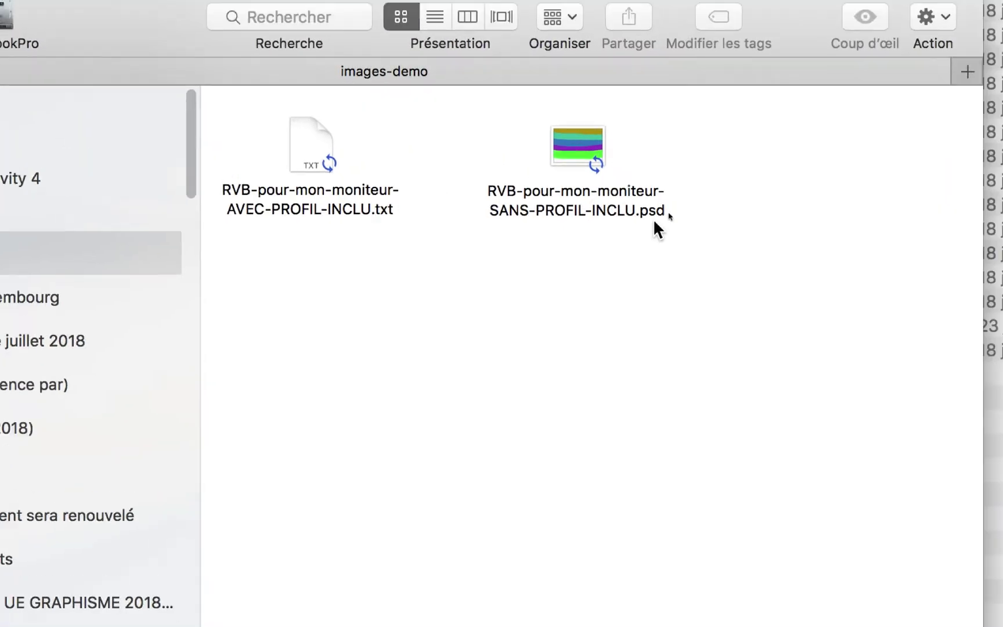
{"action": "left_click", "coordinate": [654, 215]}
{"action": "left_click", "coordinate": [653, 216]}
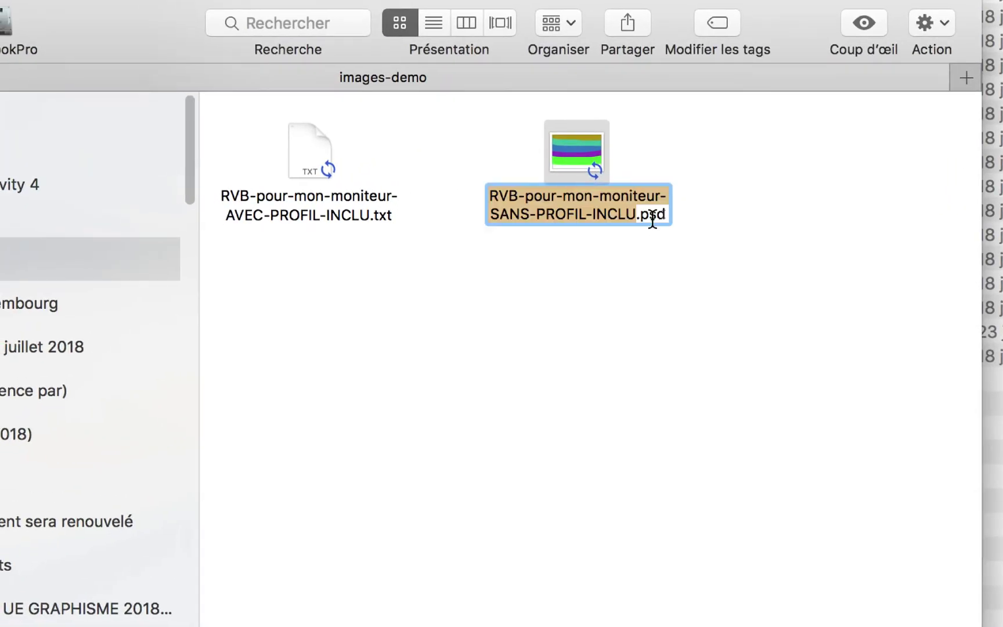
{"action": "left_click", "coordinate": [651, 217]}
{"action": "double_click", "coordinate": [656, 216]}
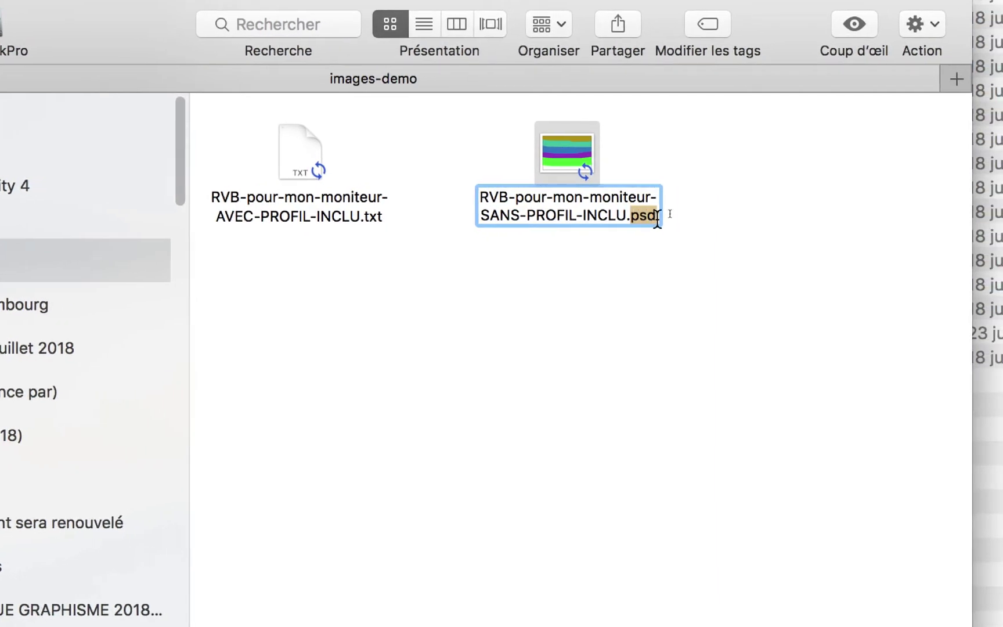
{"action": "type", "text": "txt"}
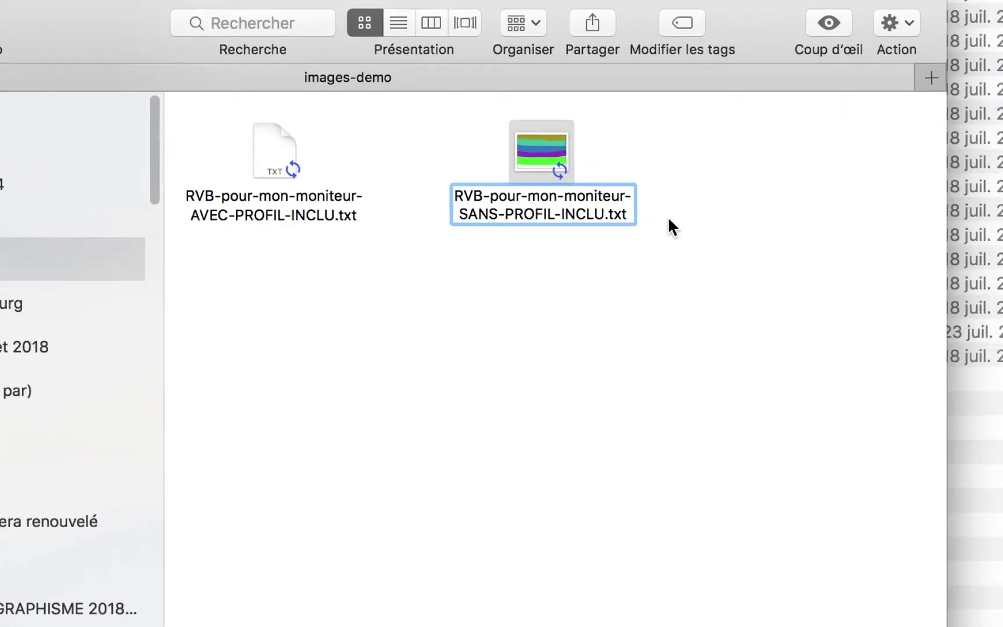
{"action": "key", "text": "Return"}
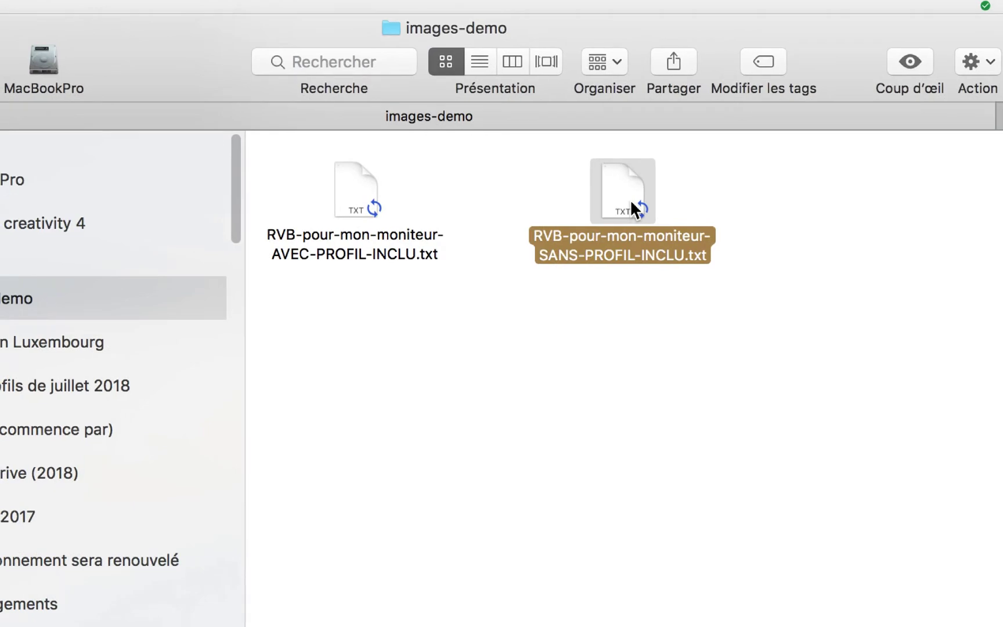
Step: Open RVB-pour-mon-moniteur-SANS-PROFIL-INCLU.txt in TextEdit, closing the copy opened in Photoshop
{"action": "double_click", "coordinate": [630, 199]}
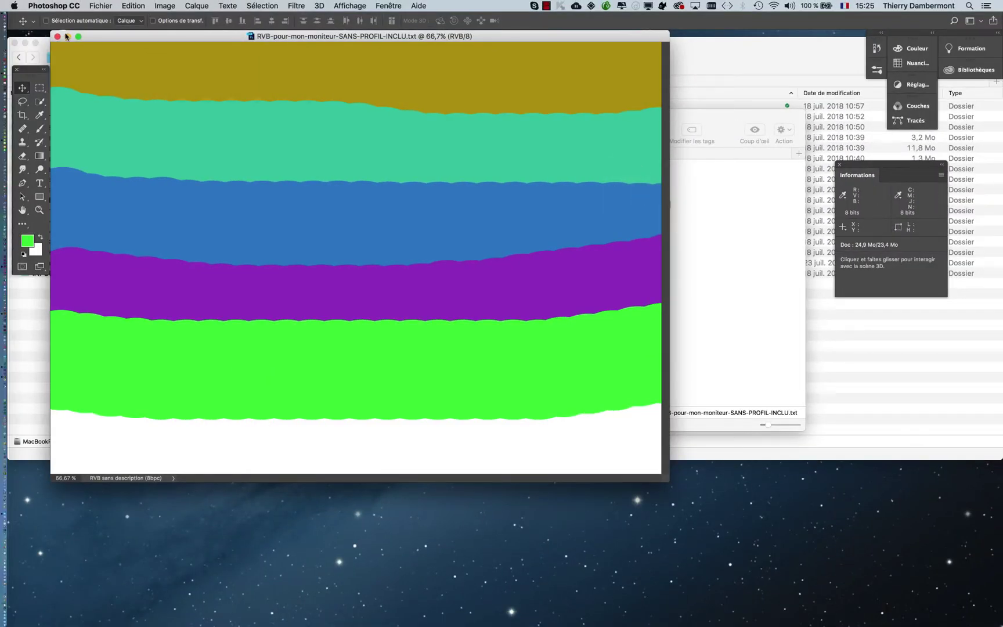
{"action": "left_click", "coordinate": [58, 36]}
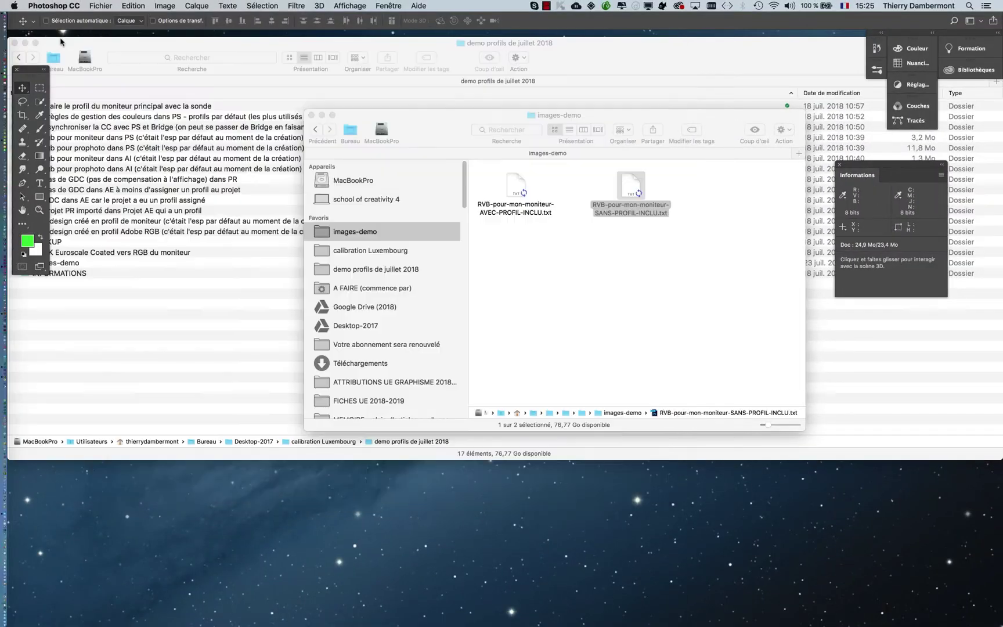
{"action": "left_click", "coordinate": [633, 200]}
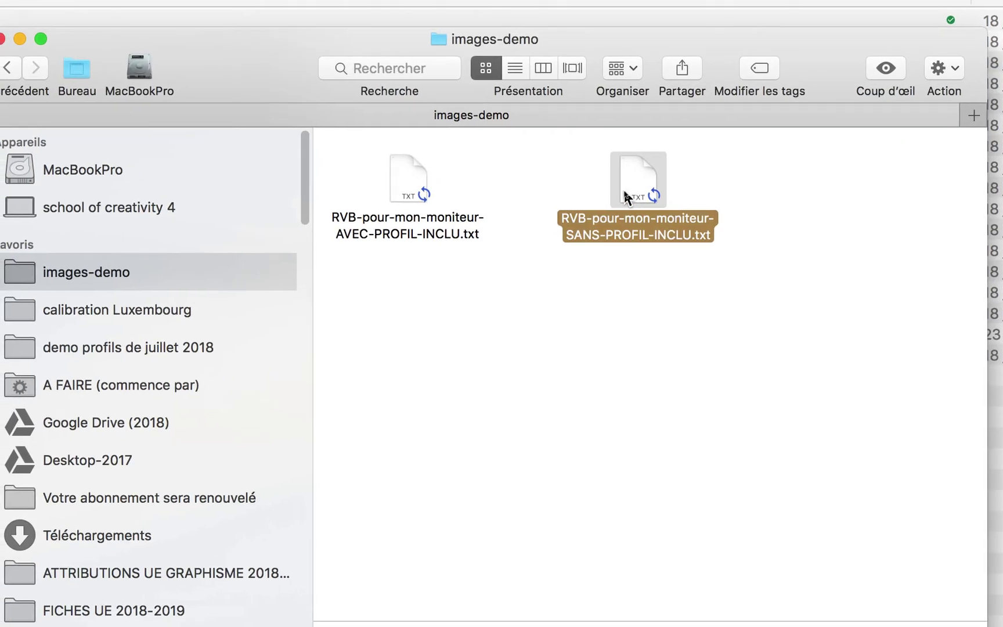
{"action": "right_click", "coordinate": [626, 188]}
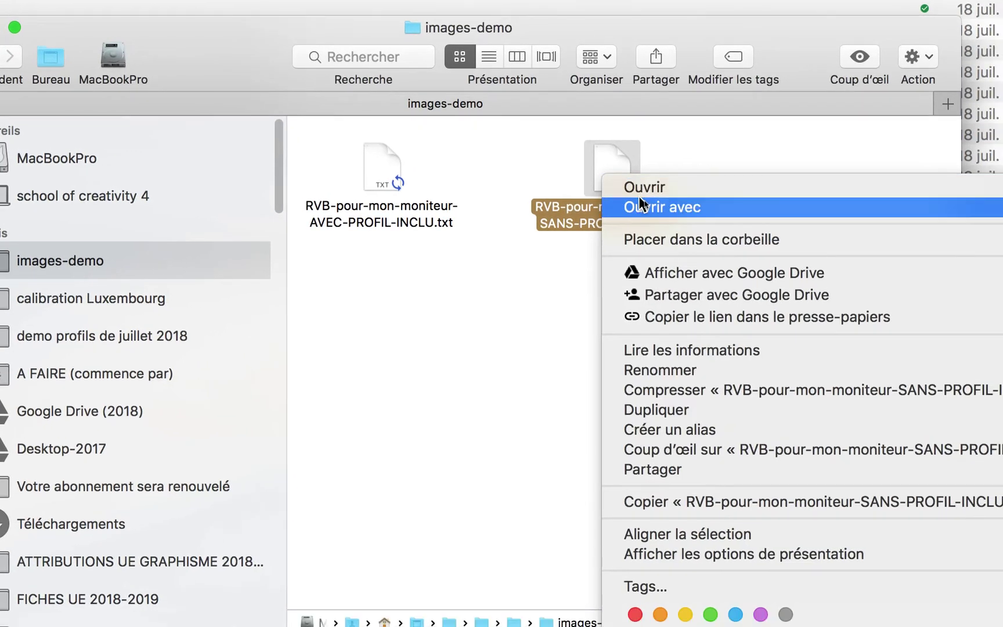
{"action": "mouse_move", "coordinate": [642, 203]}
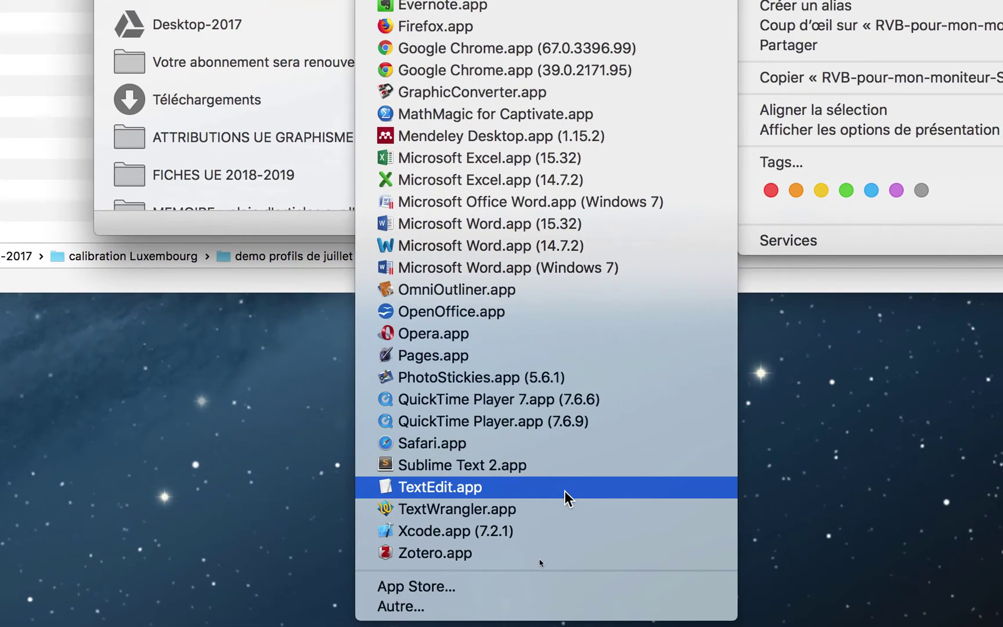
{"action": "left_click", "coordinate": [567, 487]}
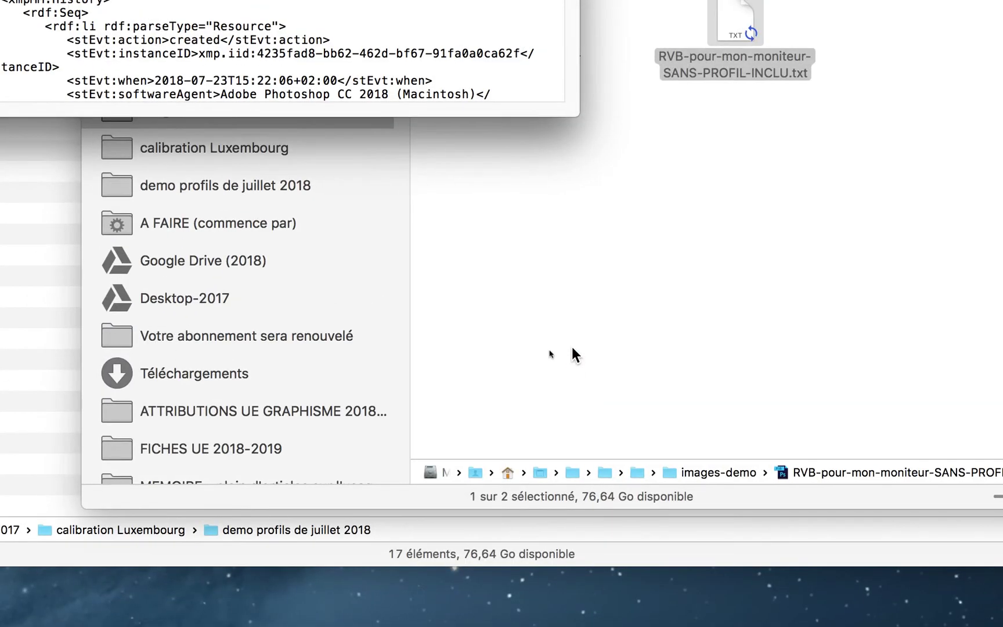
Step: Hide the other applications, then reposition and widen the SANS-PROFIL-INCLU text window so its metadata lines fit without wrapping
{"action": "key", "text": "alt+super+h"}
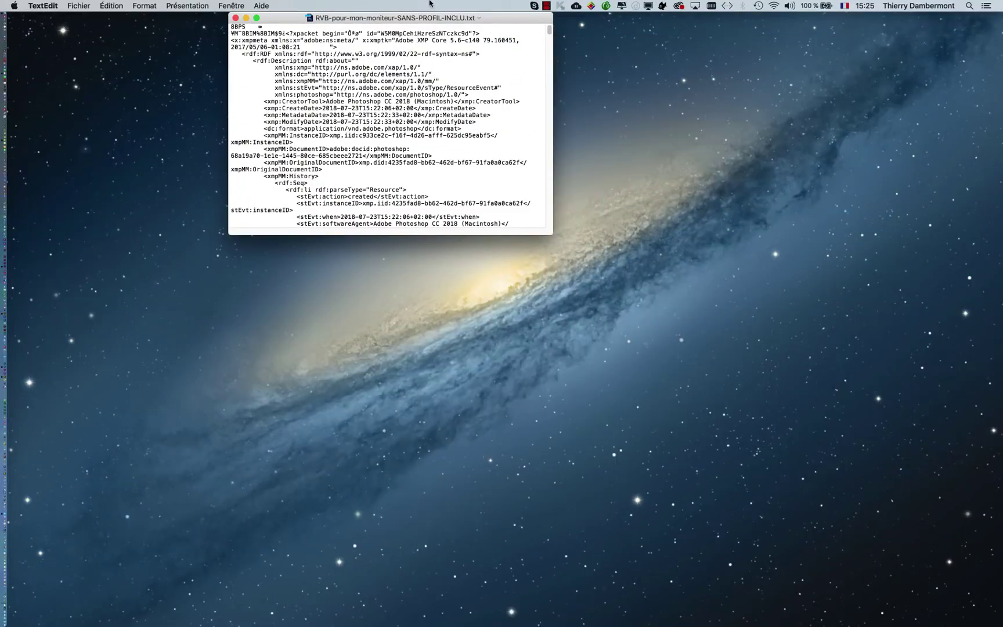
{"action": "left_click_drag", "start_coordinate": [410, 17], "coordinate": [332, 91]}
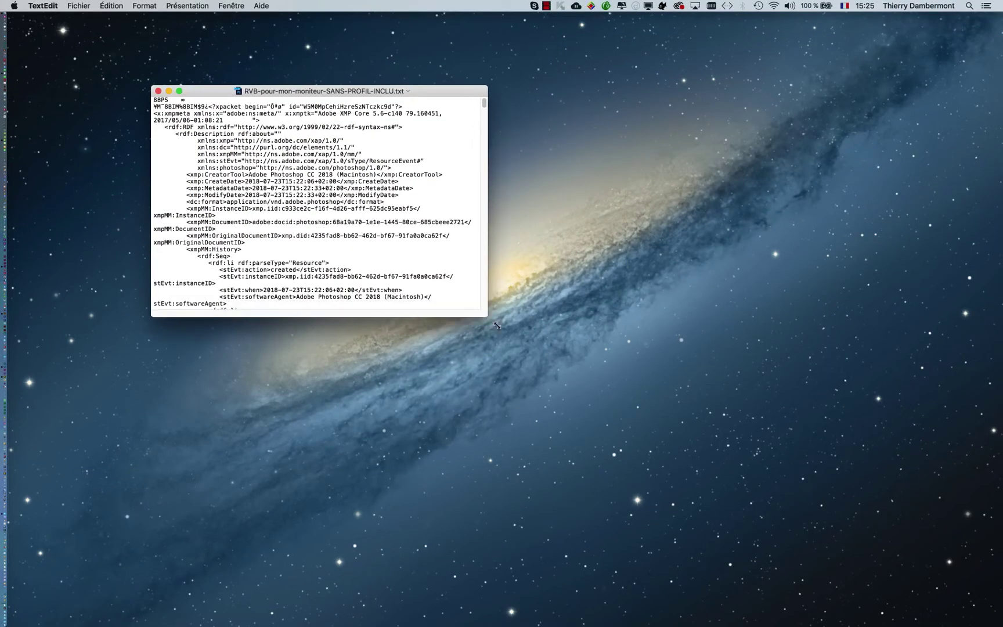
{"action": "left_click_drag", "start_coordinate": [497, 326], "coordinate": [774, 428]}
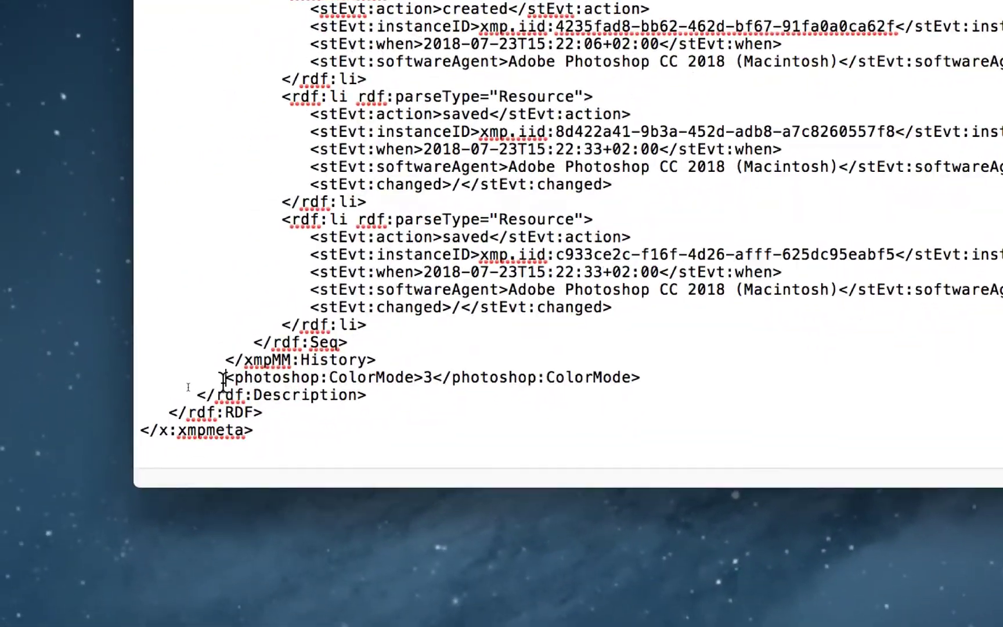
Step: Highlight the photoshop:ColorMode line in the SANS-PROFIL-INCLU metadata to check for an ICC profile entry, then close the document
{"action": "left_click_drag", "start_coordinate": [116, 439], "coordinate": [469, 441]}
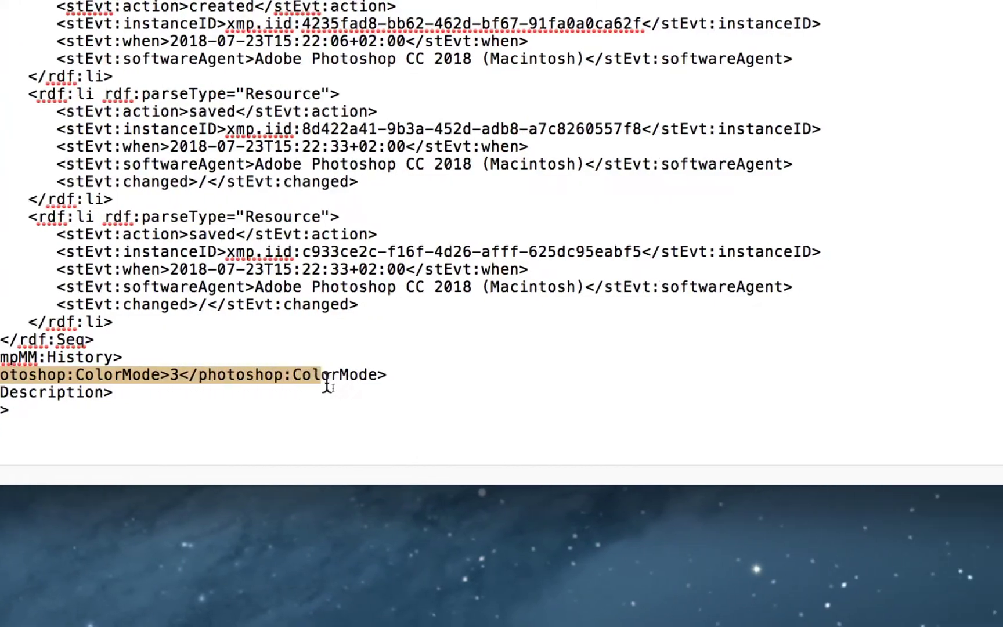
{"action": "left_click_drag", "start_coordinate": [327, 383], "coordinate": [388, 376]}
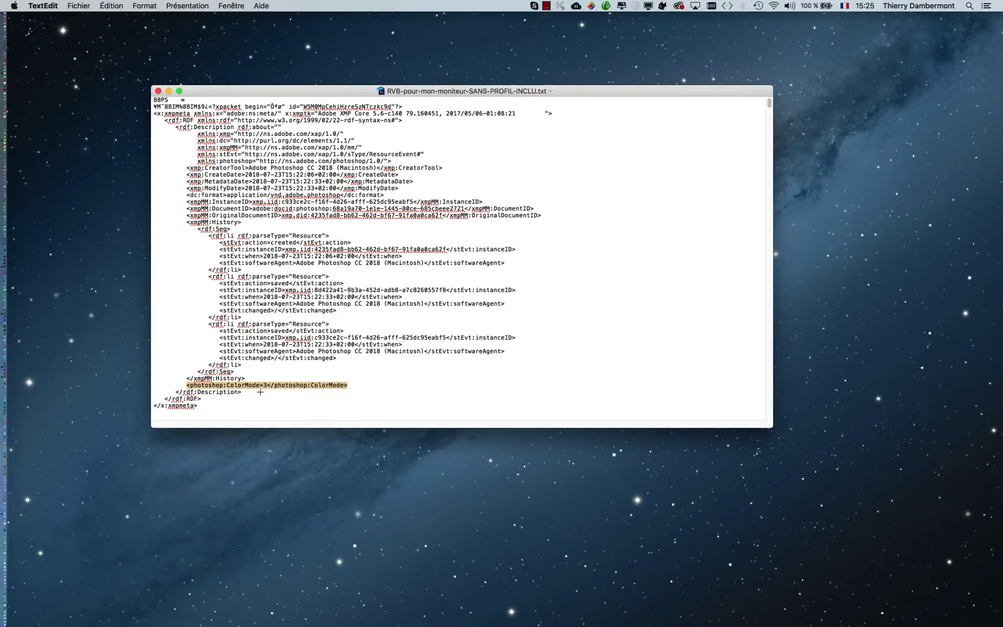
{"action": "left_click", "coordinate": [159, 91]}
Step: Switch to Finder and rename the AVEC-PROFIL-INCLU text file as RVB-pour-mon-moniteur-AVEC-PROFIL-INCLU.psd
{"action": "key", "text": "super+Tab"}
{"action": "key", "text": "super+Tab"}
{"action": "key", "text": "super+Tab"}
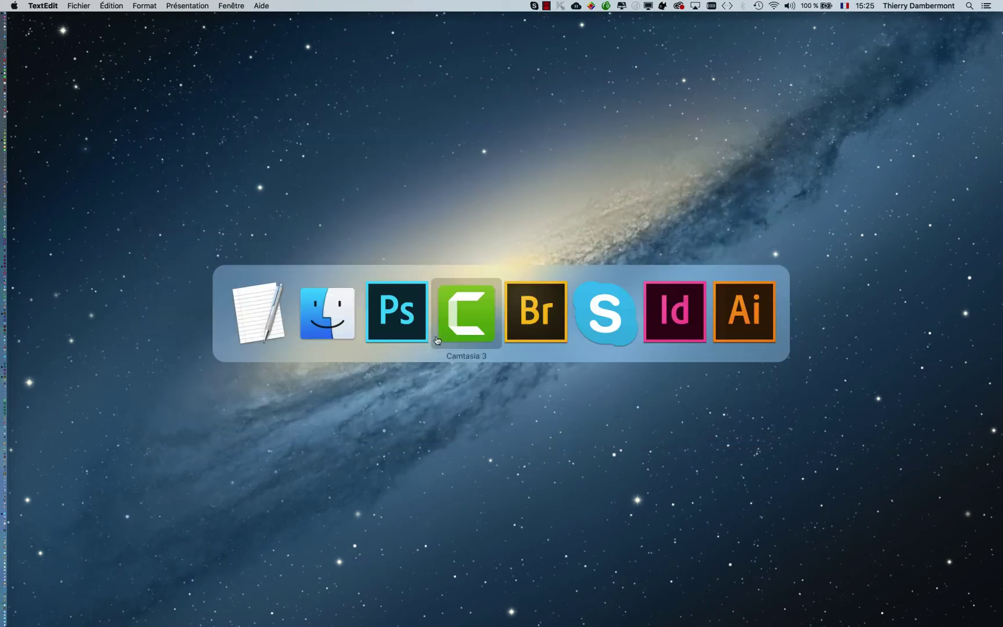
{"action": "key", "text": "super+shift+Tab"}
{"action": "key", "text": "super+shift+Tab"}
{"action": "left_click", "coordinate": [560, 262]}
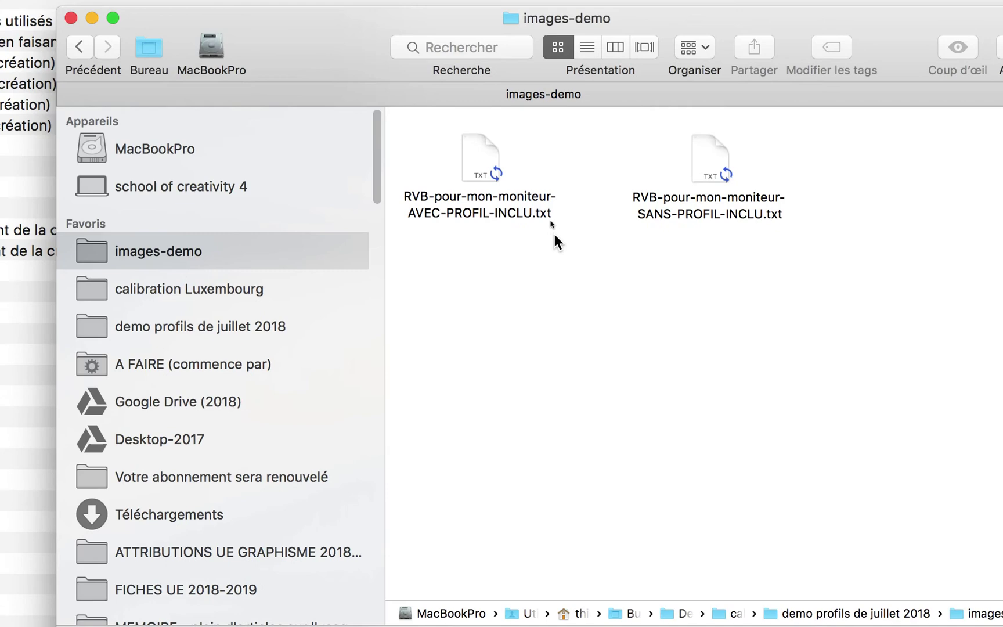
{"action": "left_click", "coordinate": [545, 212]}
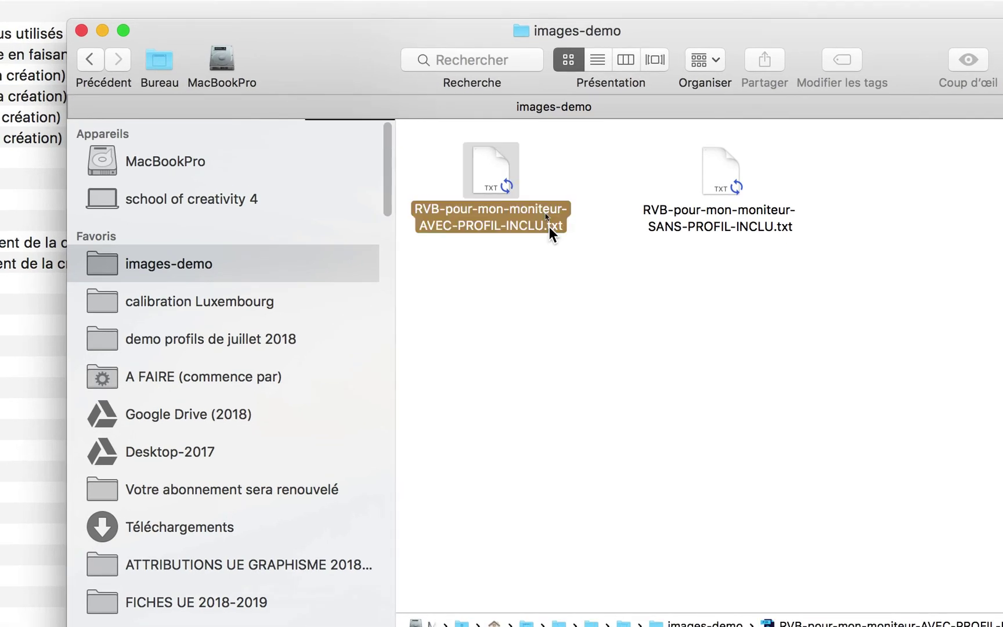
{"action": "left_click", "coordinate": [549, 226]}
{"action": "double_click", "coordinate": [550, 225]}
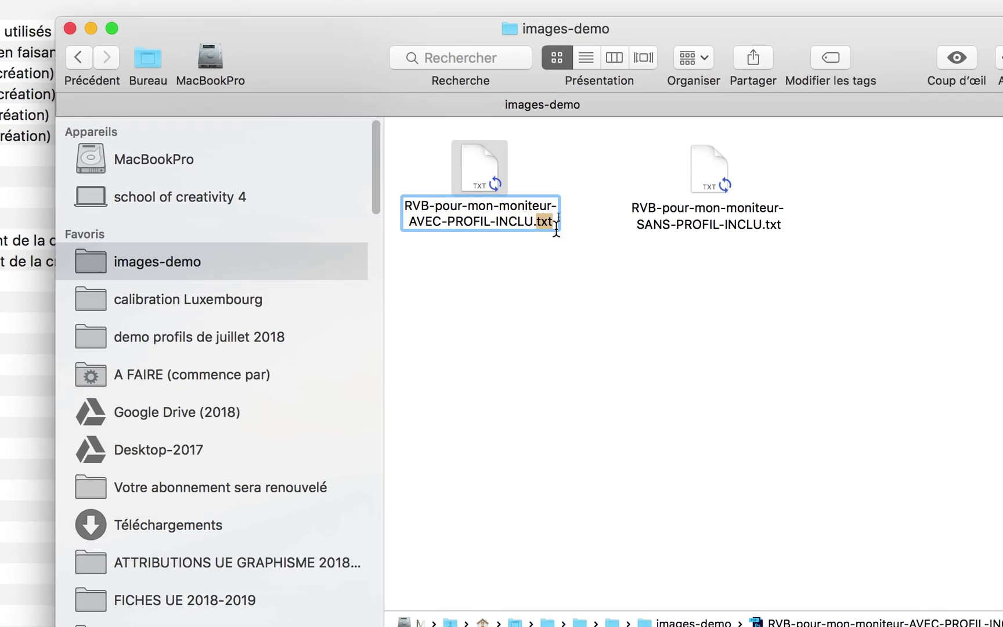
{"action": "type", "text": "psd"}
{"action": "key", "text": "Return"}
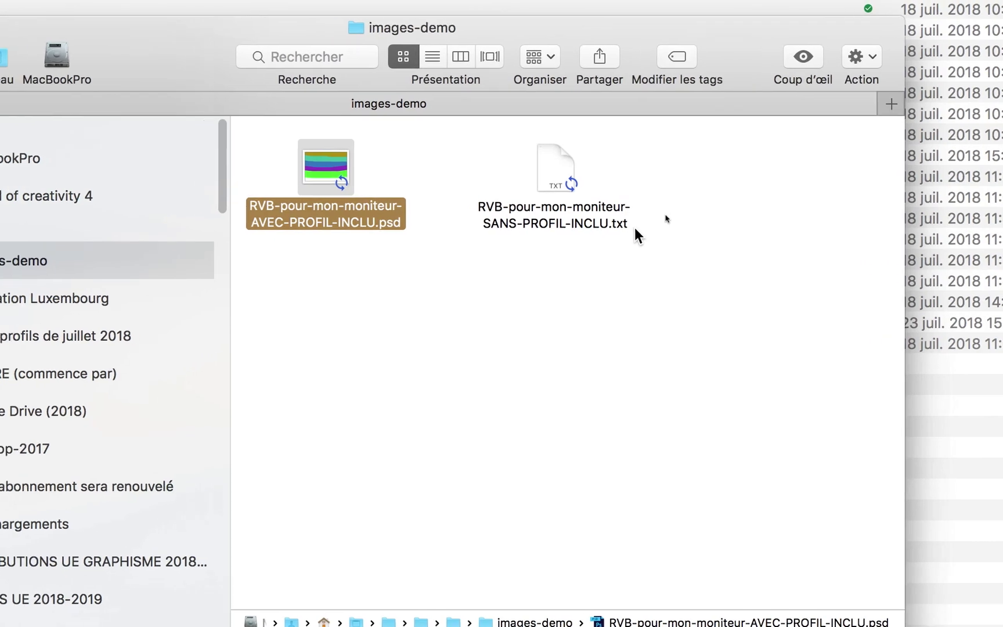
Step: Rename the SANS-PROFIL-INCLU text file as RVB-pour-mon-moniteur-SANS-PROFIL-INCLU.psd and deselect it
{"action": "left_click", "coordinate": [760, 216]}
{"action": "left_click", "coordinate": [759, 216]}
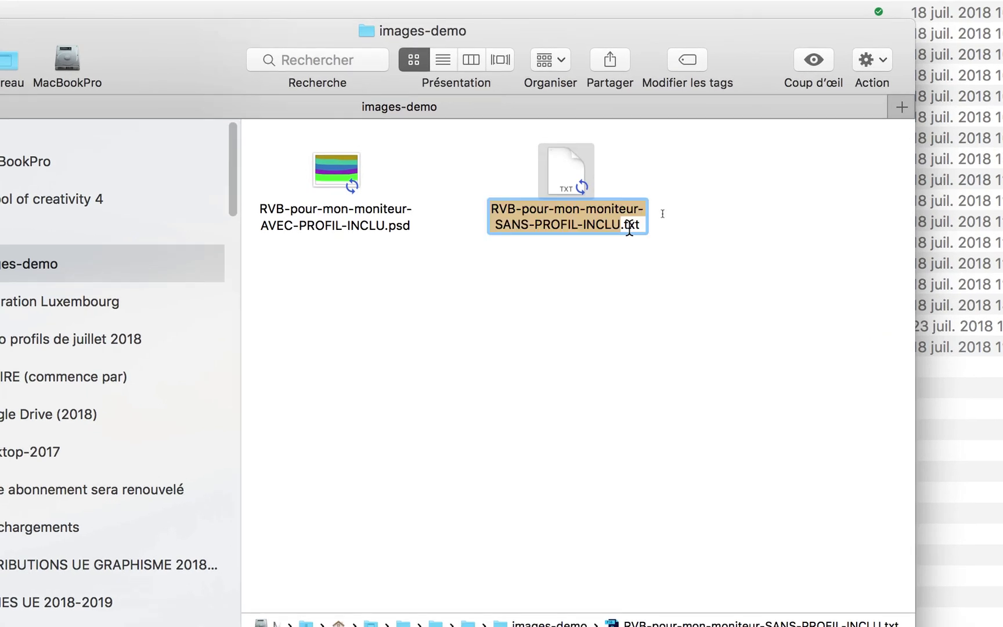
{"action": "left_click", "coordinate": [629, 226]}
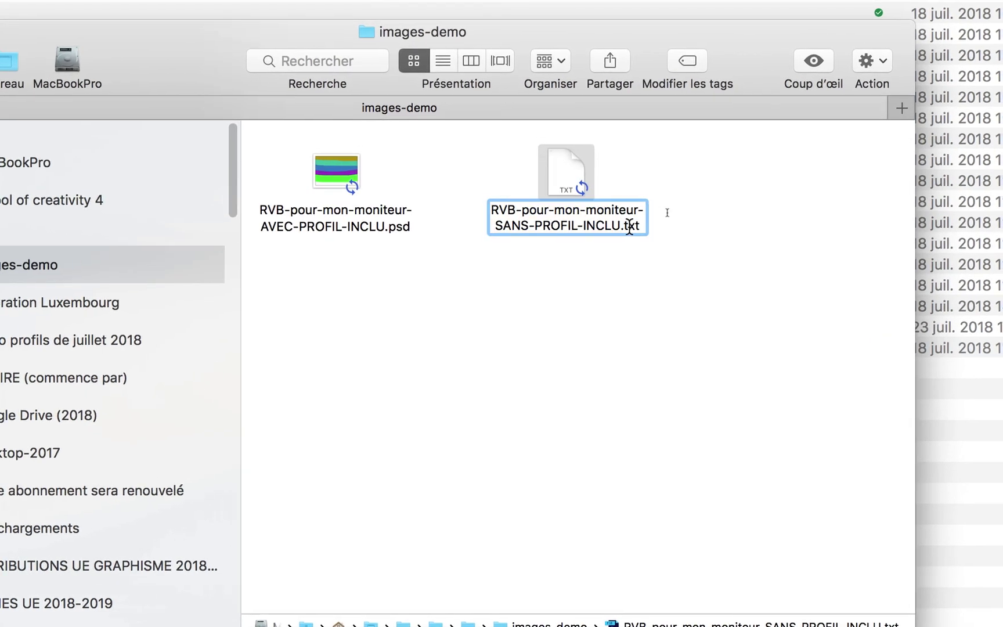
{"action": "key", "text": "Delete"}
{"action": "key", "text": "Delete"}
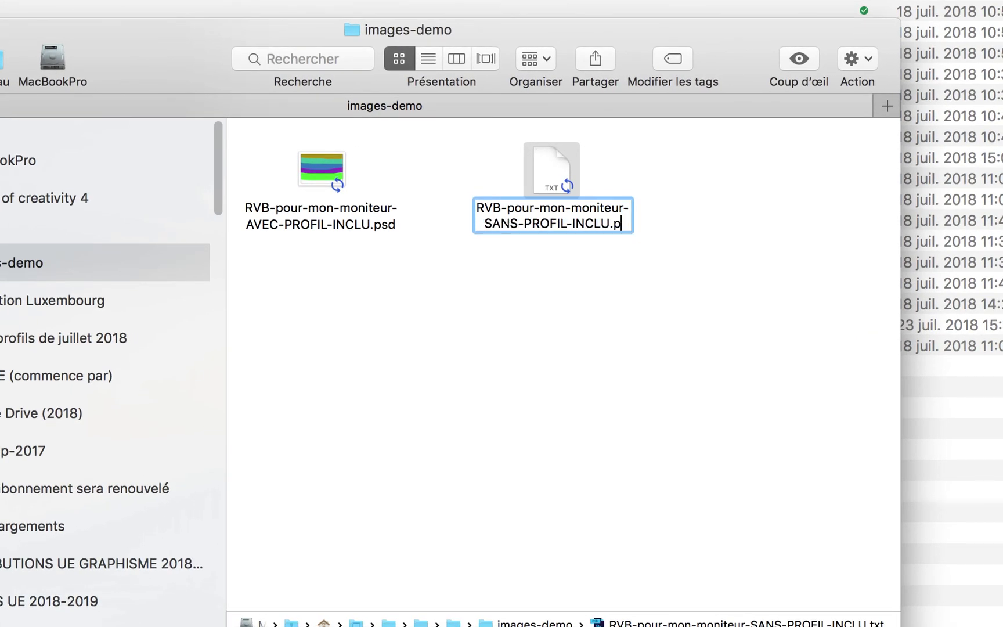
{"action": "type", "text": "psd"}
{"action": "key", "text": "Return"}
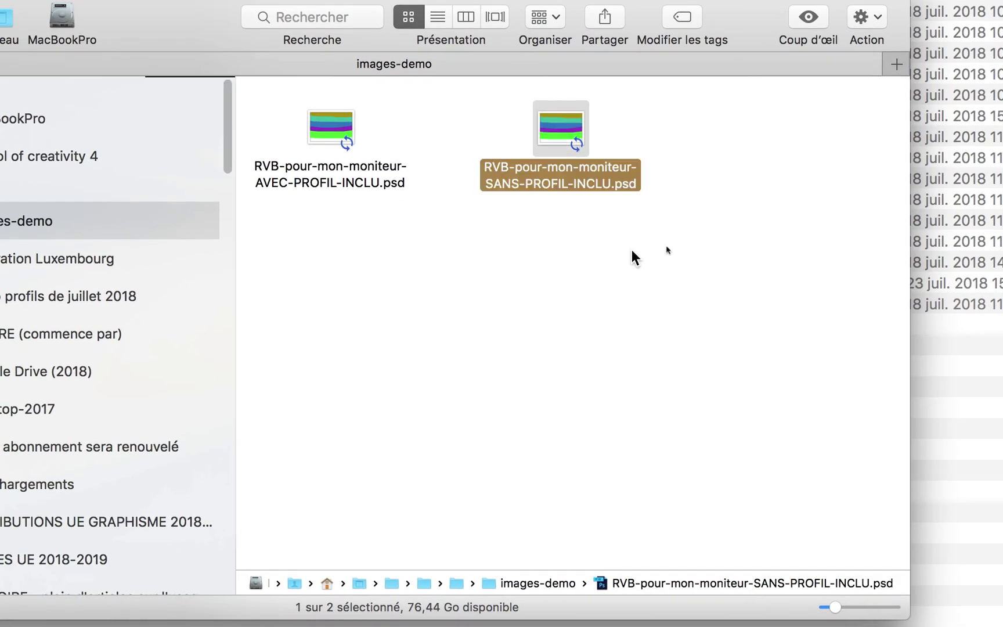
{"action": "left_click", "coordinate": [632, 250]}
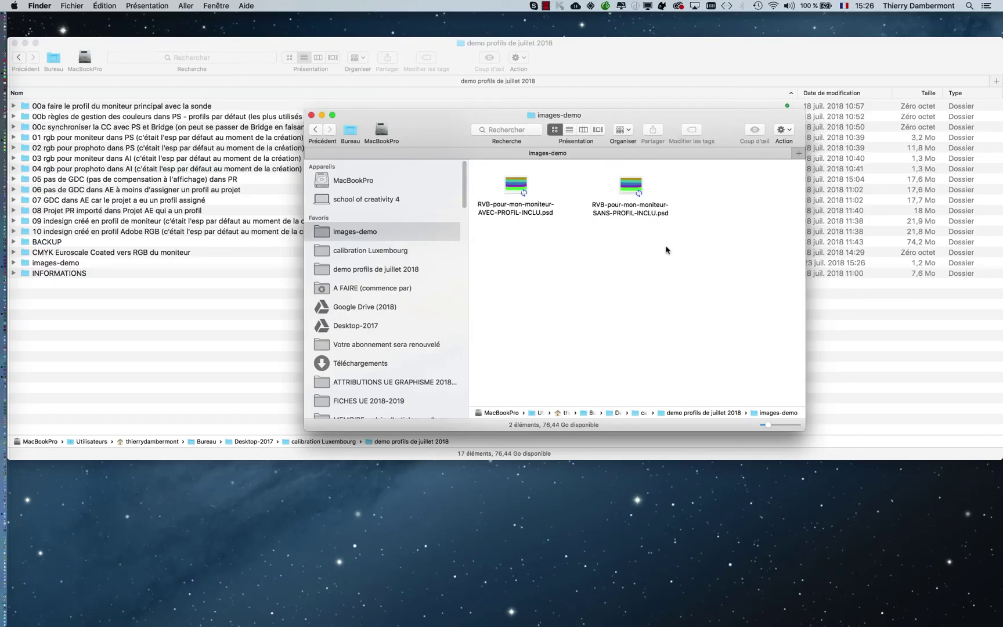